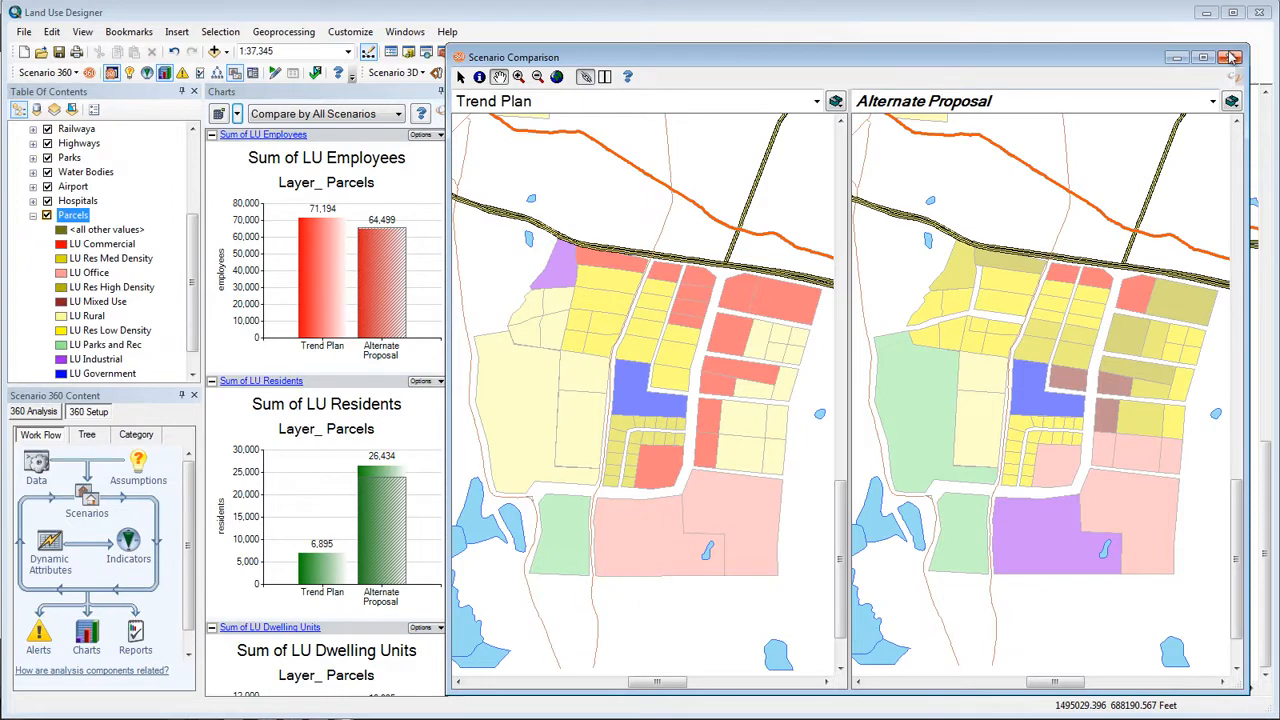
Close the scenario comparison and start editing the Alternate Proposal scenario
{"action": "left_click", "coordinate": [1231, 57]}
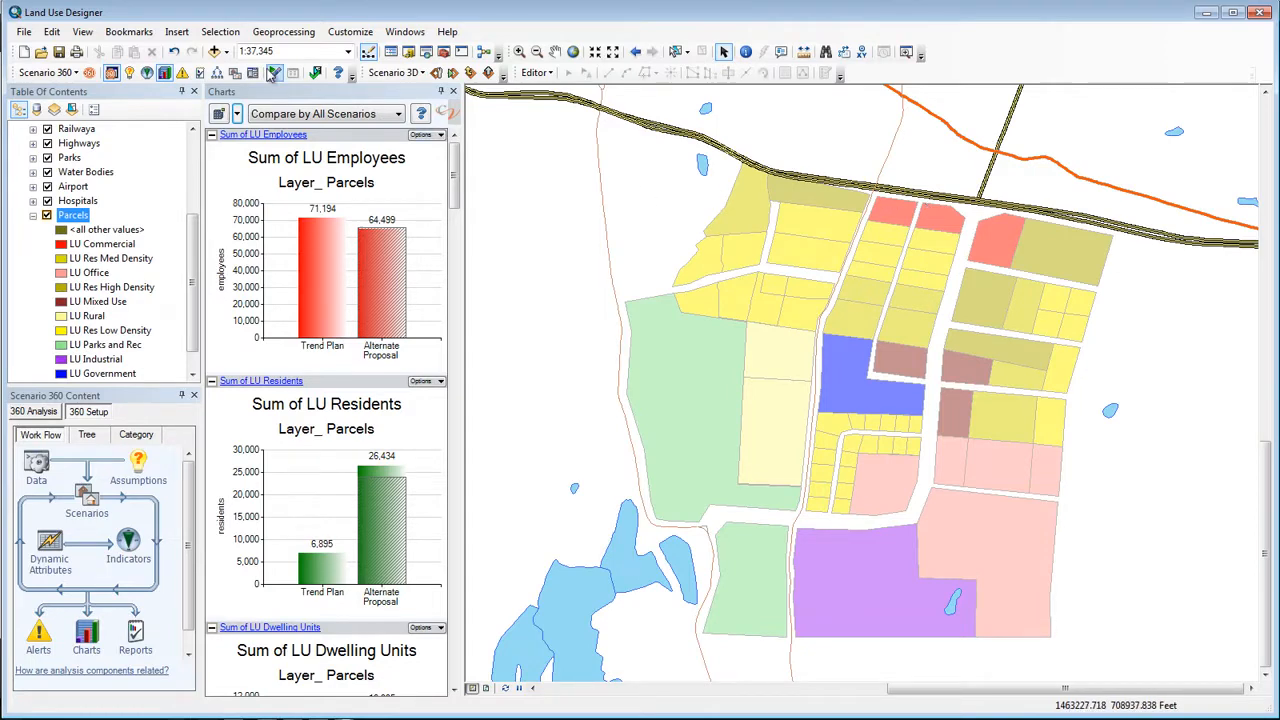
{"action": "left_click", "coordinate": [273, 76]}
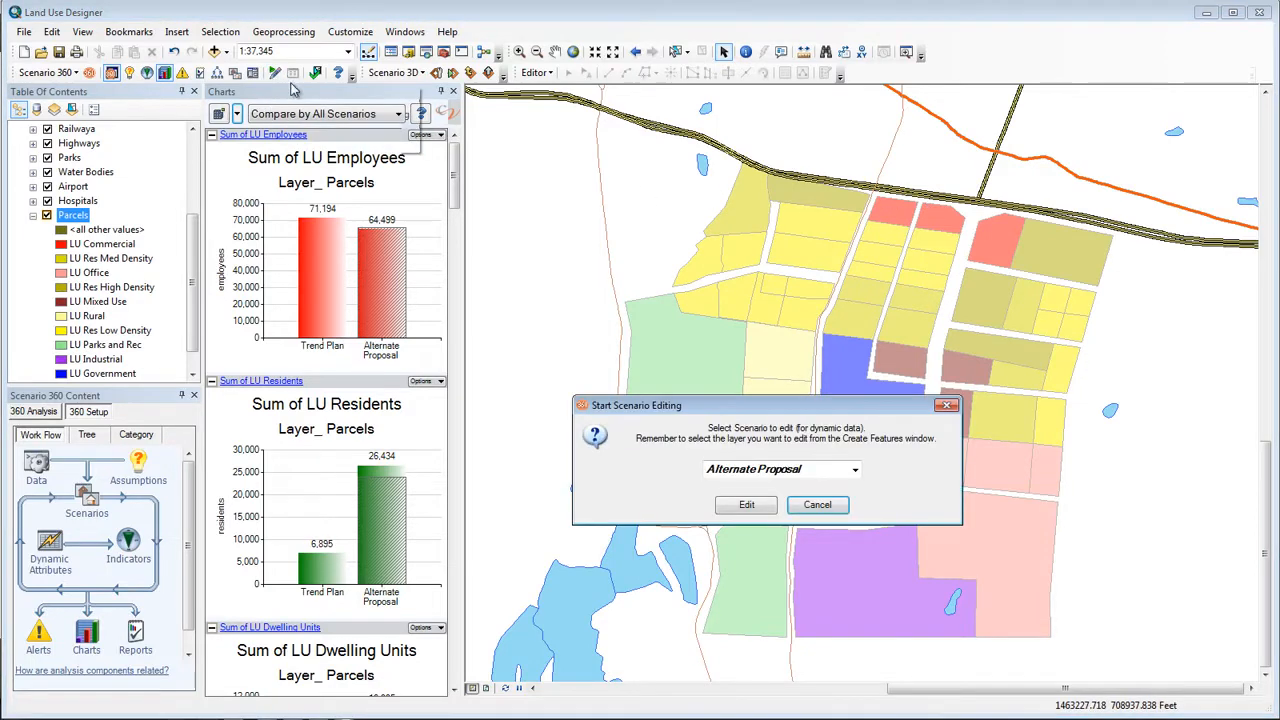
{"action": "left_click", "coordinate": [746, 506]}
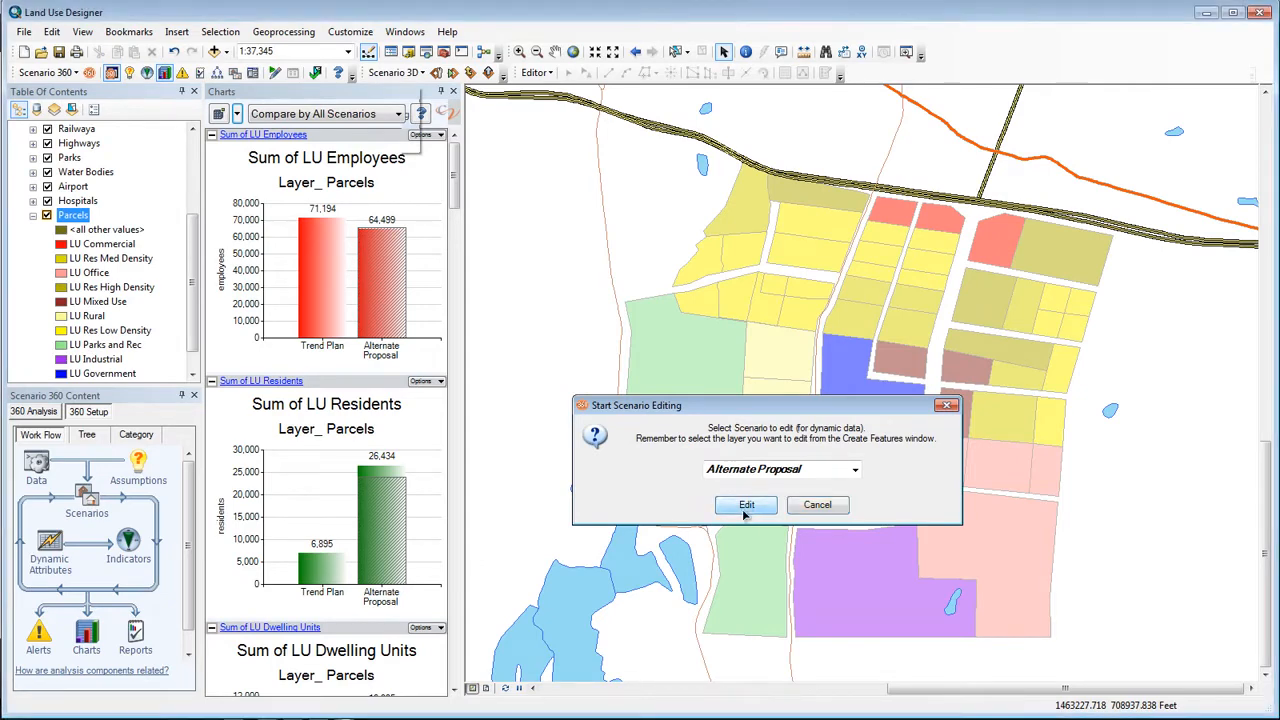
Use the Painter Tool to change the parcel strip just south of the highway at the northwest to LU Commercial
{"action": "left_click", "coordinate": [1114, 202]}
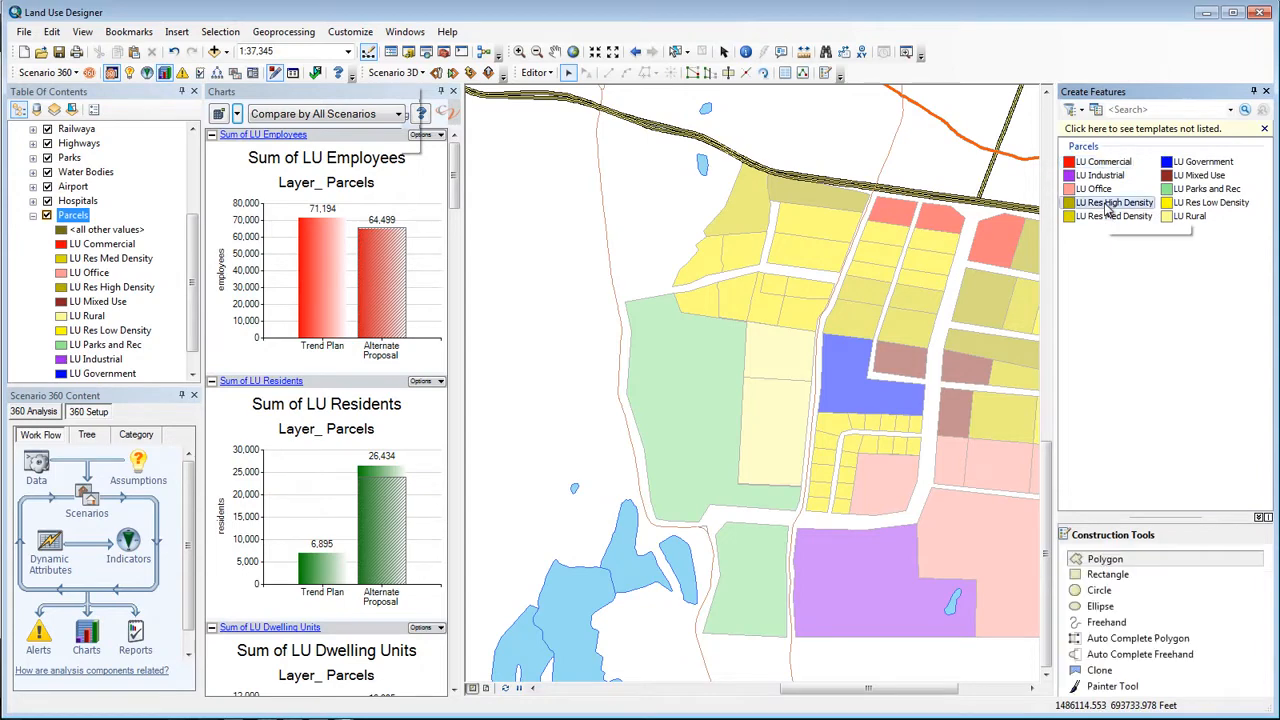
{"action": "left_click", "coordinate": [1113, 687]}
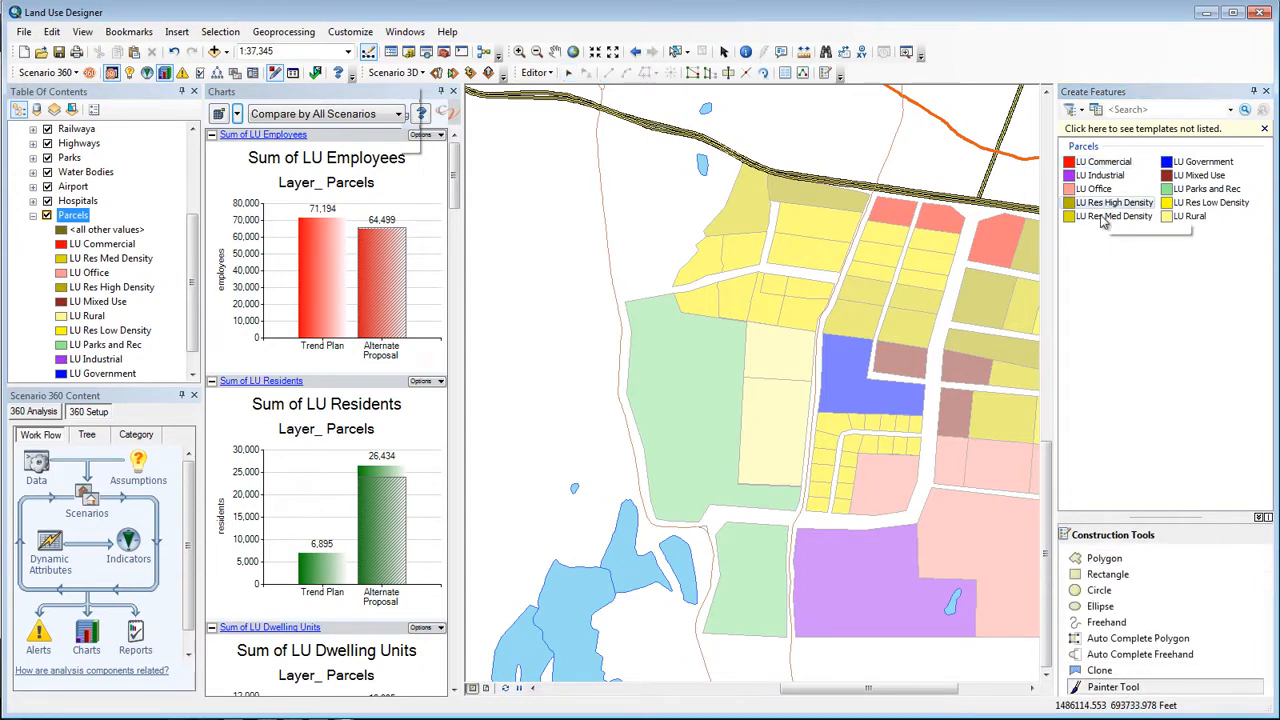
{"action": "left_click", "coordinate": [1103, 161]}
{"action": "left_click", "coordinate": [818, 216]}
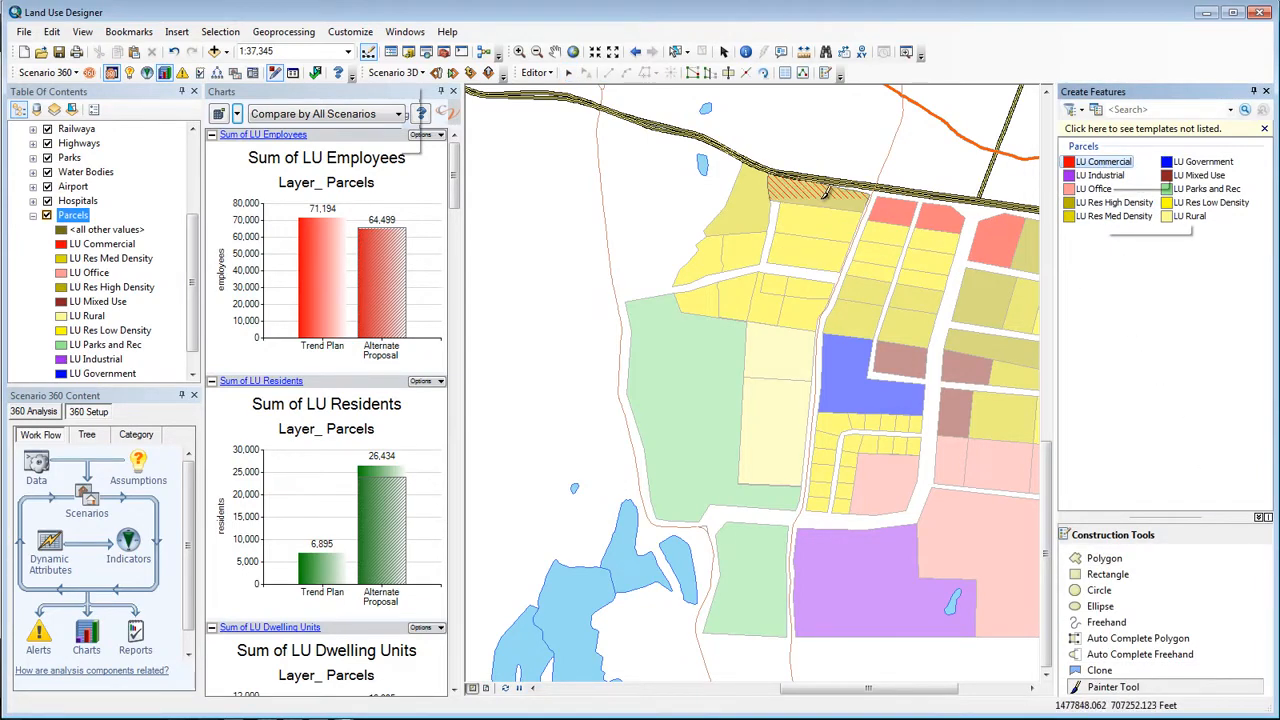
{"action": "left_click", "coordinate": [830, 195]}
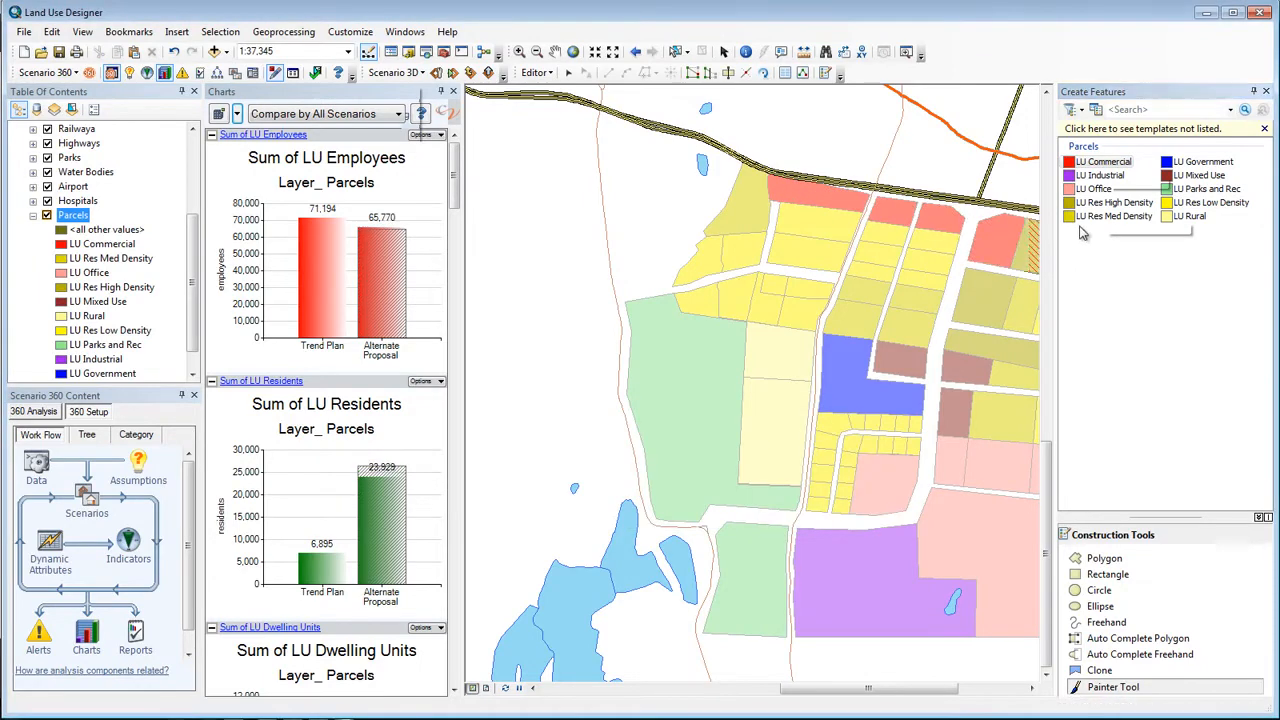
Paint the two parcels below the new commercial strip as LU Res Med Density and the two rural parcels as LU Res Low Density
{"action": "left_click", "coordinate": [1113, 216]}
{"action": "left_click", "coordinate": [834, 222]}
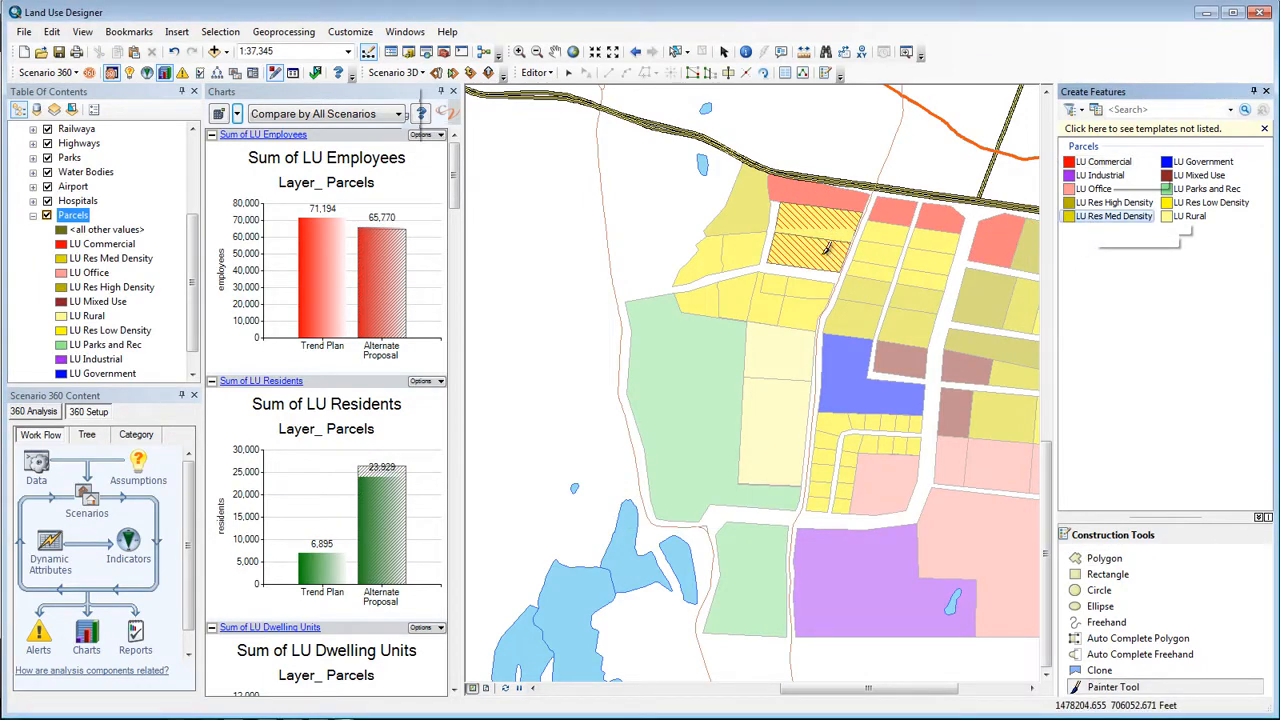
{"action": "left_click_drag", "start_coordinate": [455, 193], "coordinate": [448, 450]}
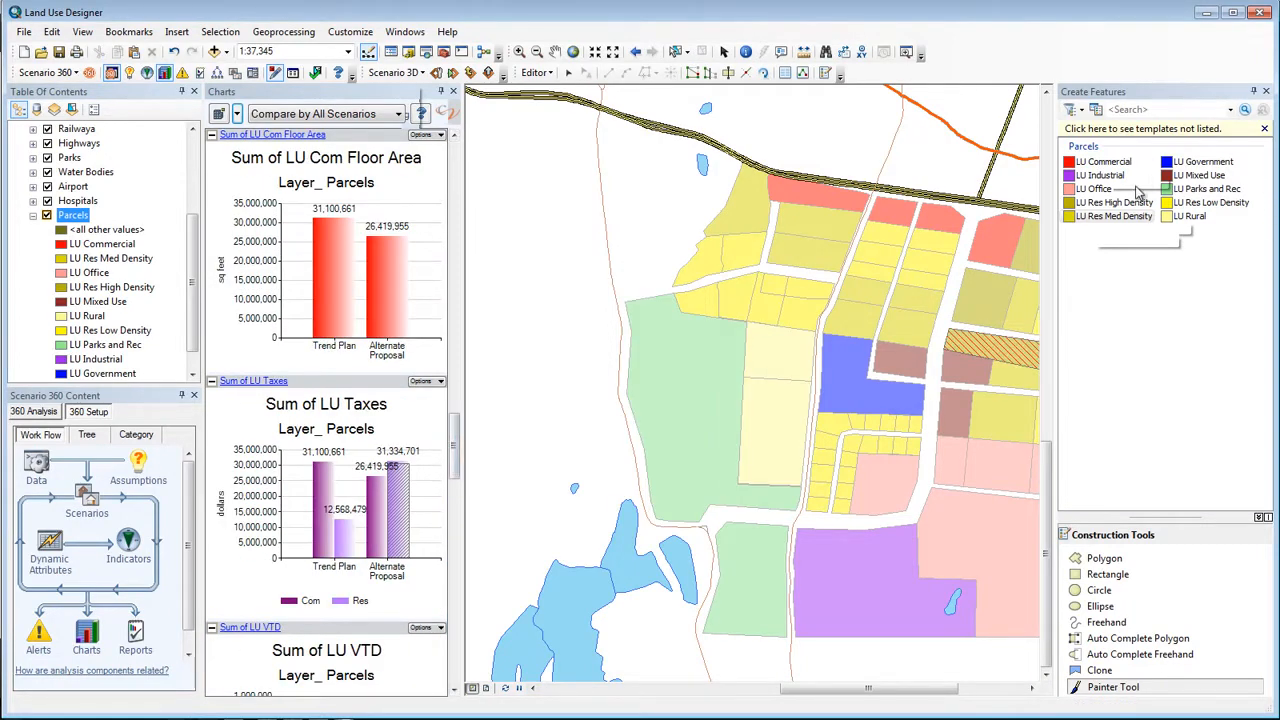
{"action": "left_click", "coordinate": [1195, 202]}
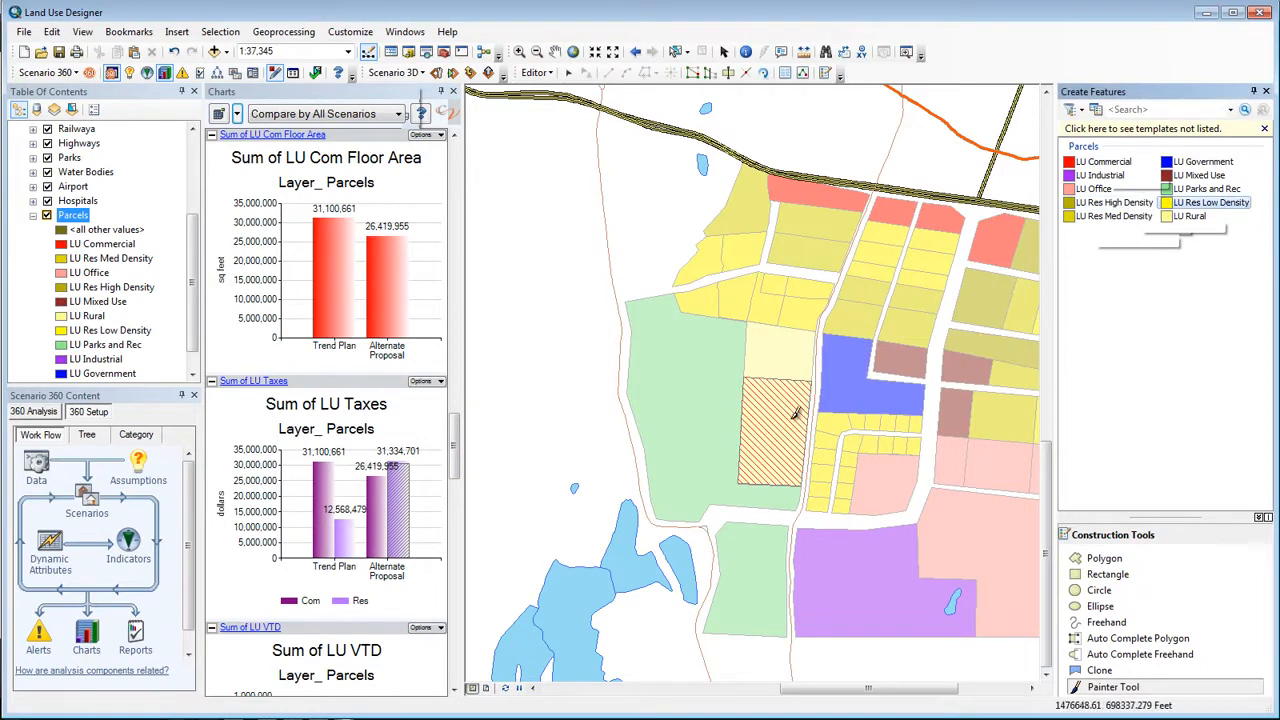
{"action": "left_click", "coordinate": [795, 362]}
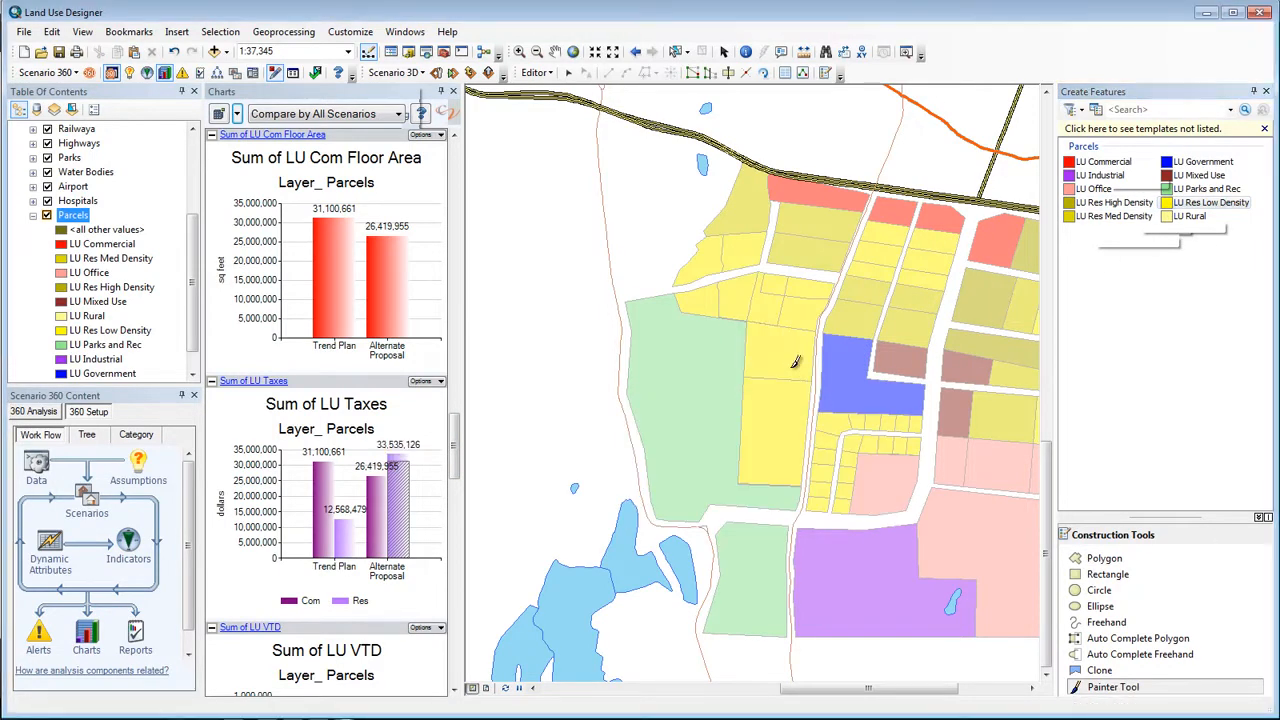
Paint the large western parks parcel as LU Industrial with the Painter Tool
{"action": "left_click", "coordinate": [1100, 176]}
{"action": "left_click", "coordinate": [1112, 686]}
{"action": "left_click", "coordinate": [697, 390]}
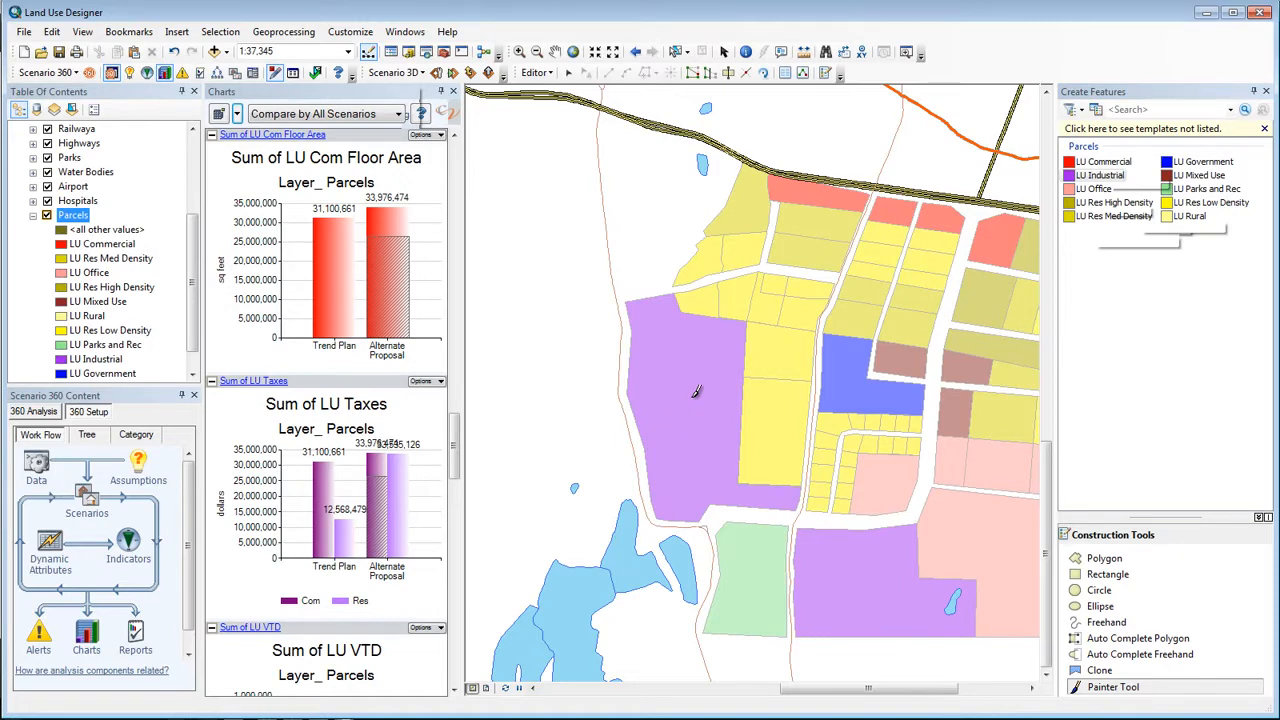
End the scenario editing session with the edits saved, and view the employees and residents charts
{"action": "left_click", "coordinate": [274, 74]}
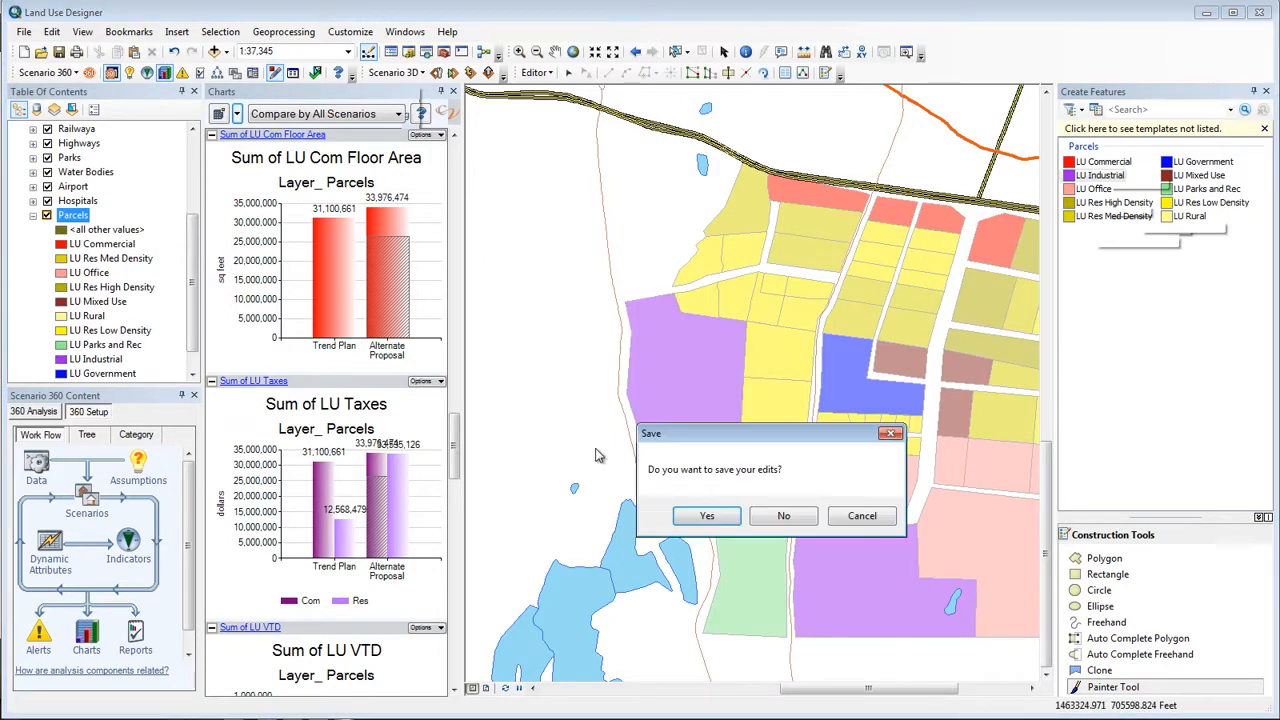
{"action": "left_click", "coordinate": [708, 518]}
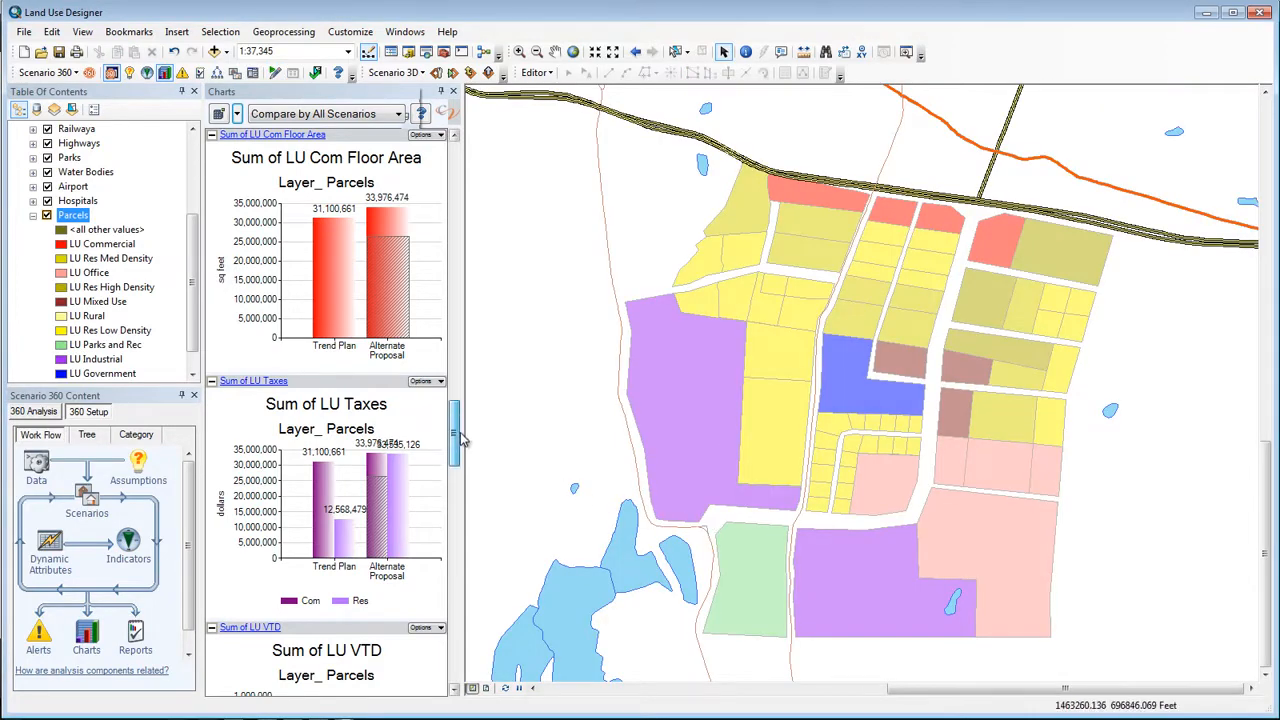
{"action": "left_click", "coordinate": [463, 398]}
{"action": "left_click_drag", "start_coordinate": [463, 398], "coordinate": [462, 172]}
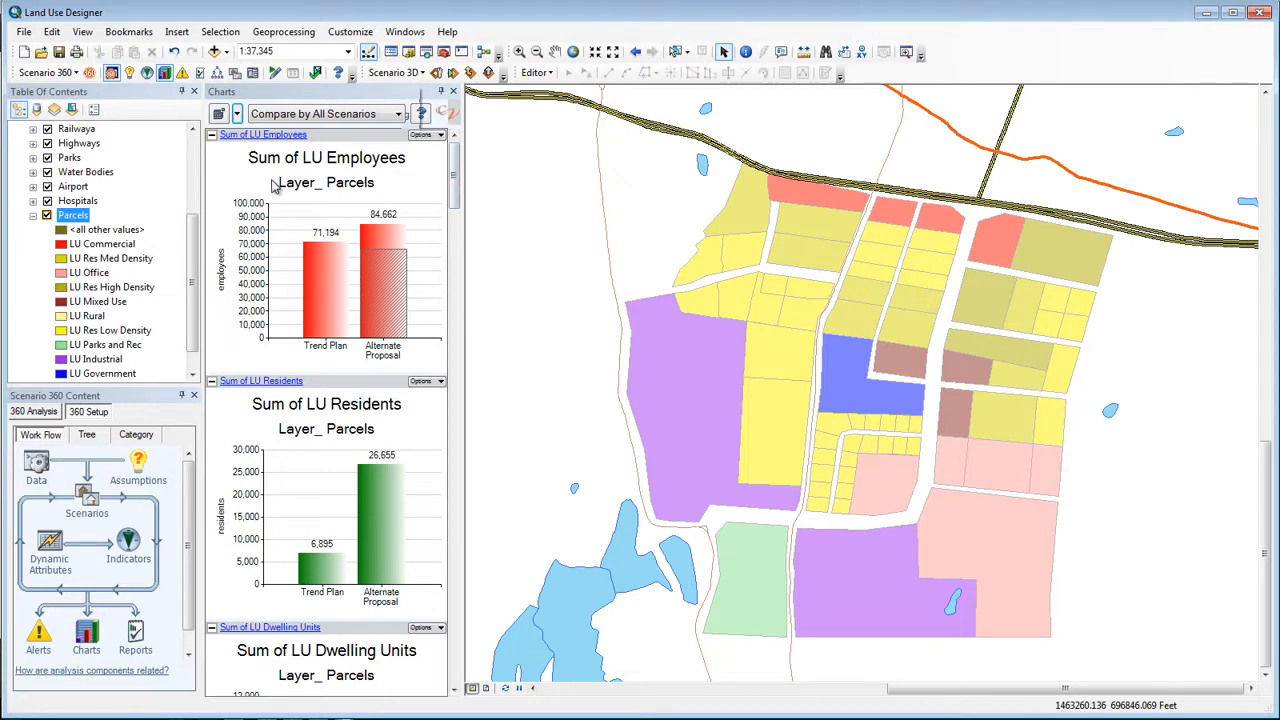
Open the Land-Use Designer and show the Parcels layer's land use models as a table
{"action": "left_click", "coordinate": [50, 76]}
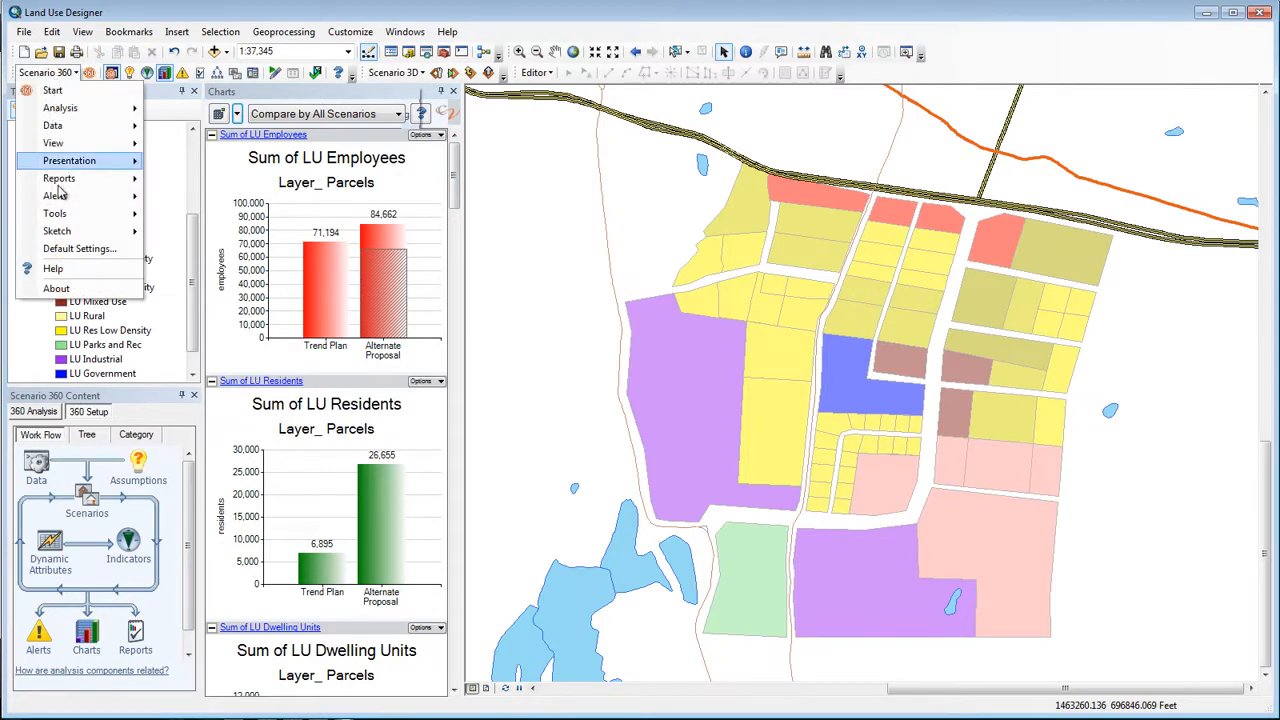
{"action": "mouse_move", "coordinate": [67, 217]}
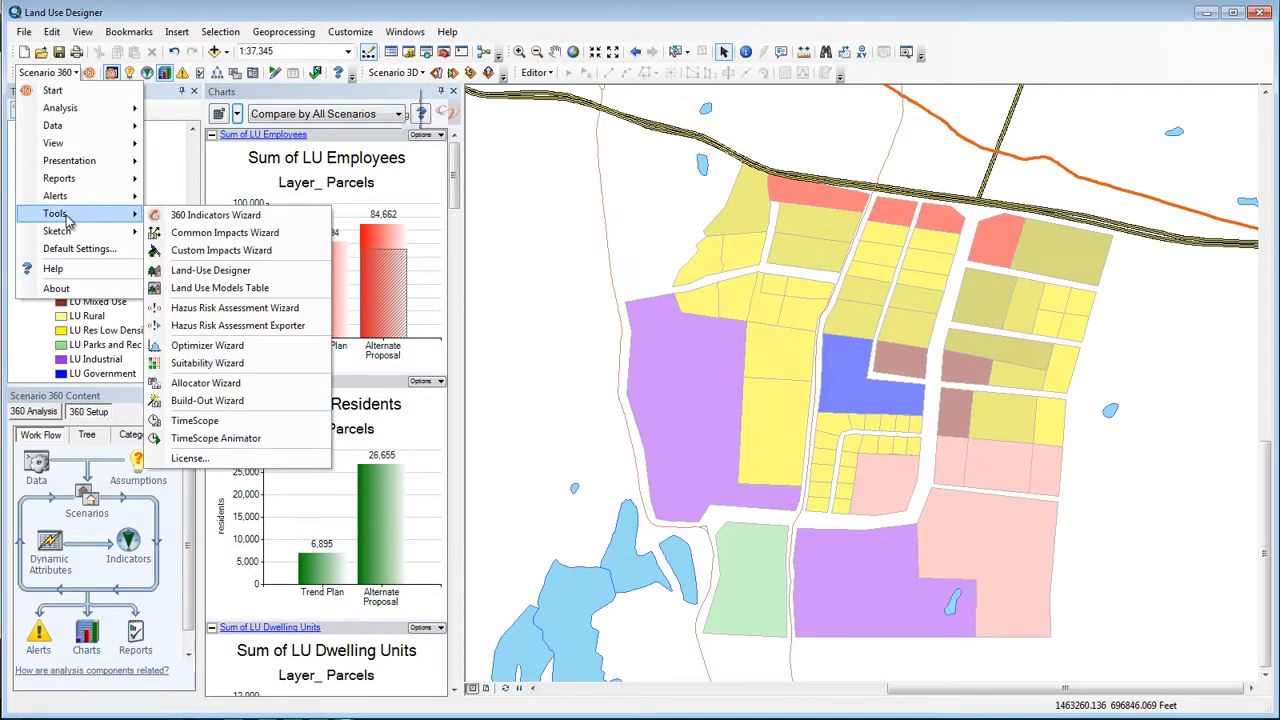
{"action": "left_click", "coordinate": [212, 271]}
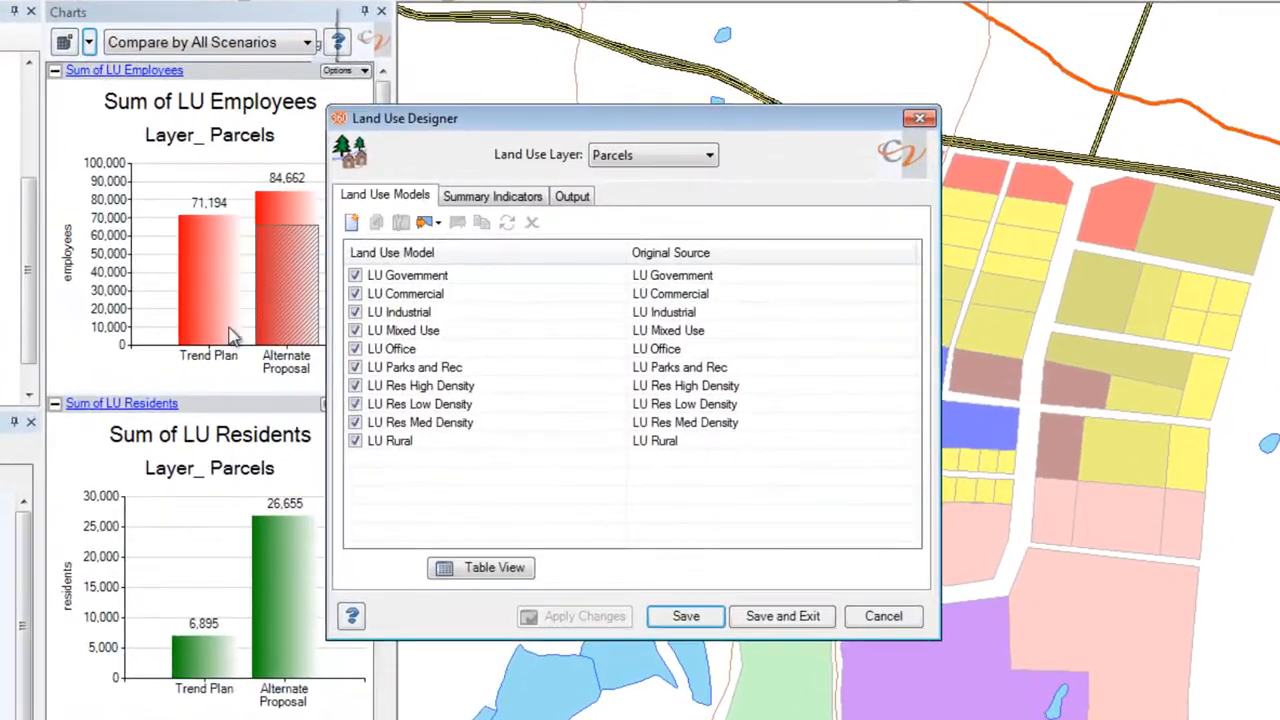
{"action": "left_click", "coordinate": [476, 572]}
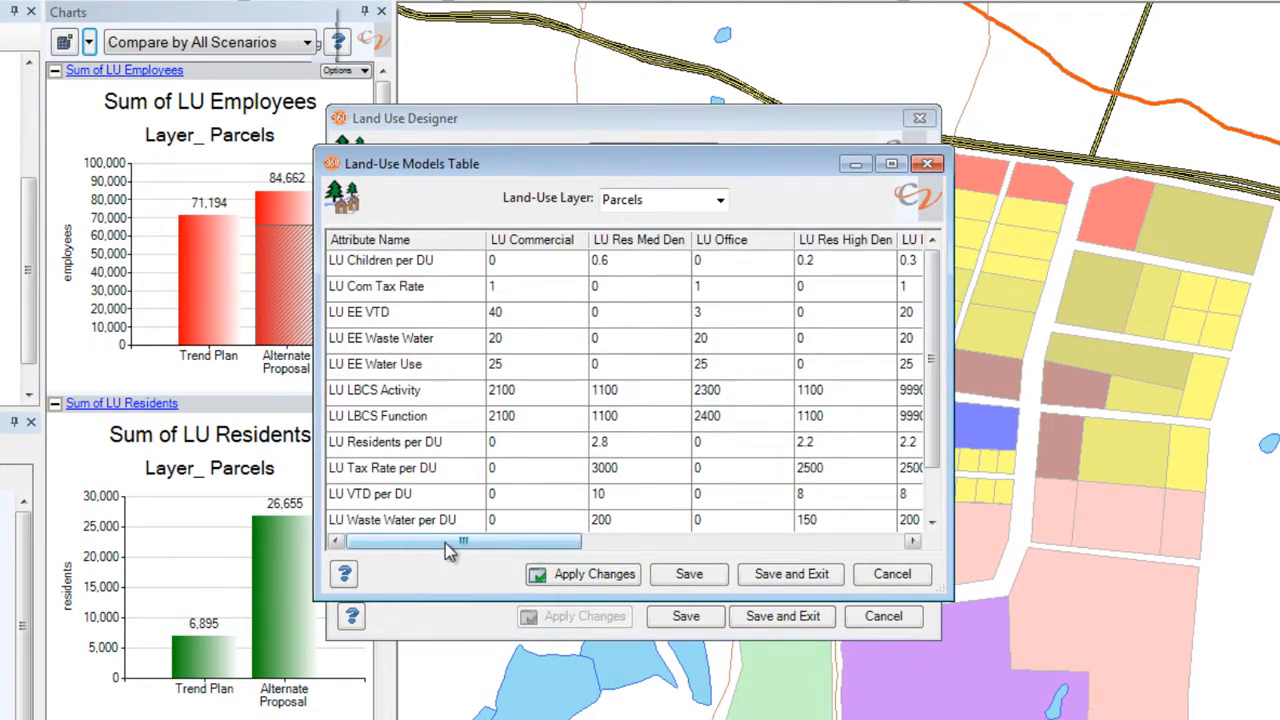
Set LU Residents per DU for the LU Res Med Density model to 2.4, save it, and close the models table
{"action": "left_click_drag", "start_coordinate": [445, 543], "coordinate": [508, 555]}
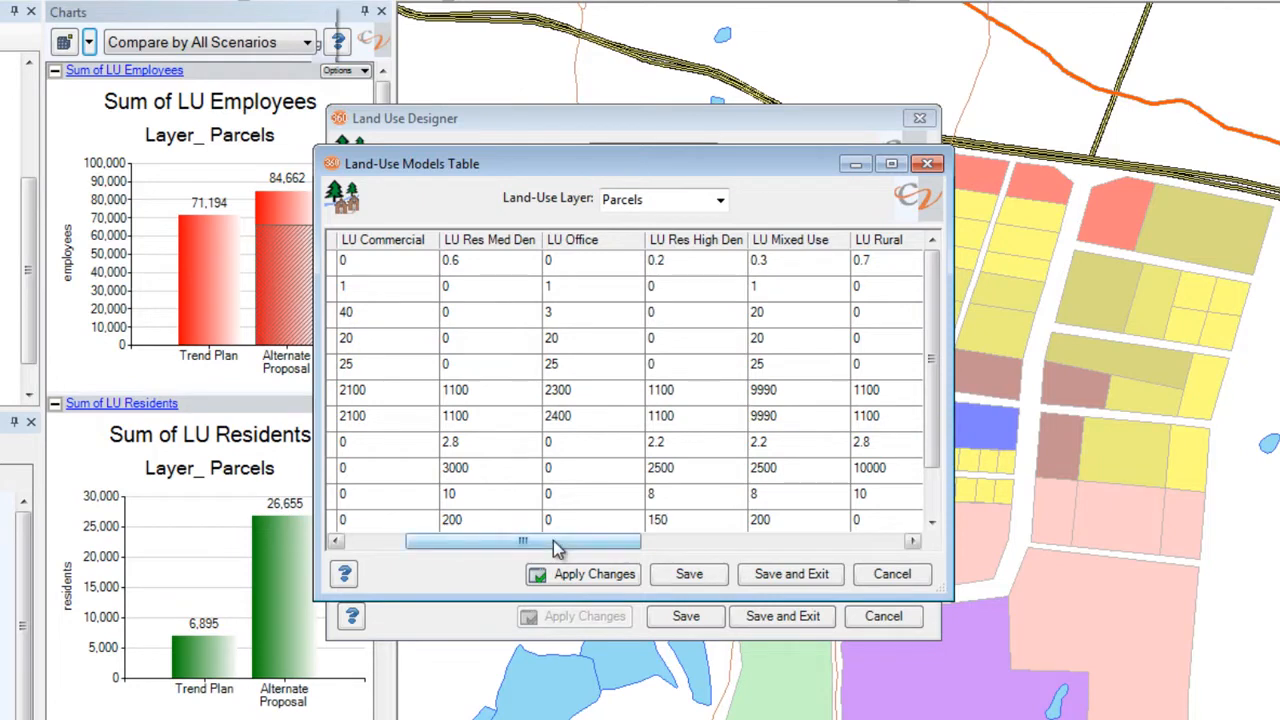
{"action": "left_click_drag", "start_coordinate": [557, 549], "coordinate": [470, 552]}
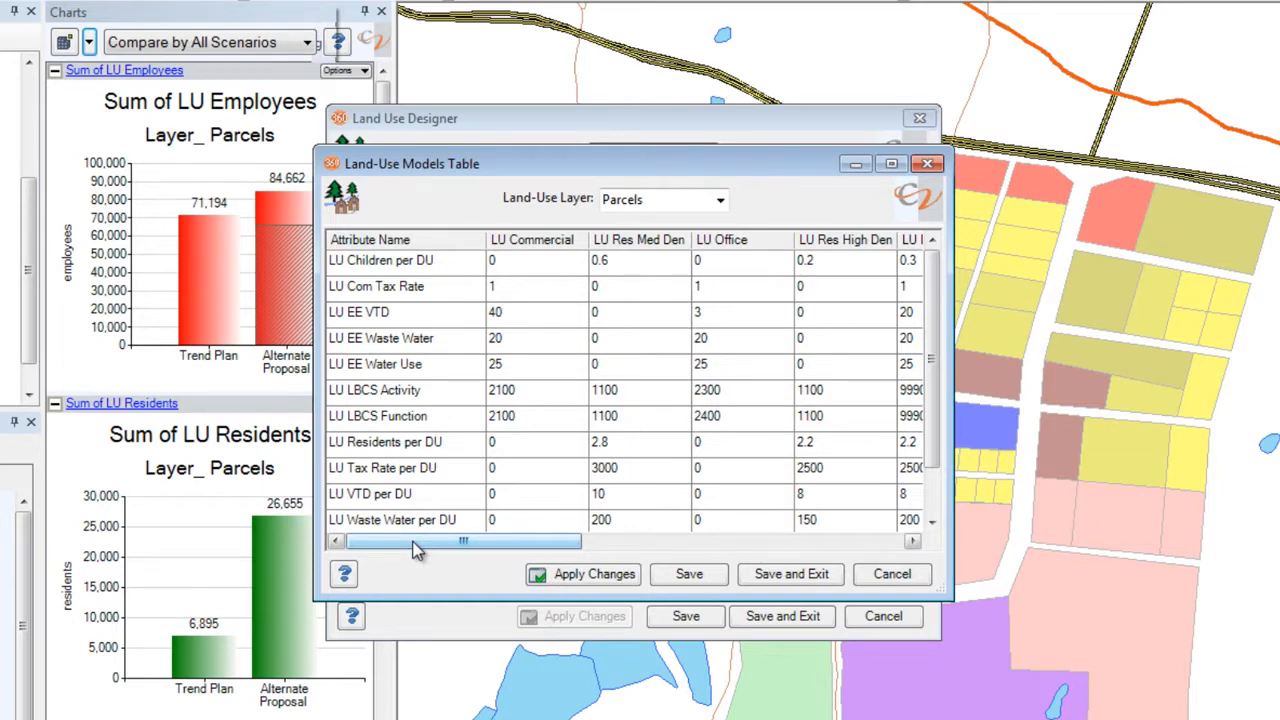
{"action": "left_click", "coordinate": [628, 451]}
{"action": "left_click", "coordinate": [628, 451]}
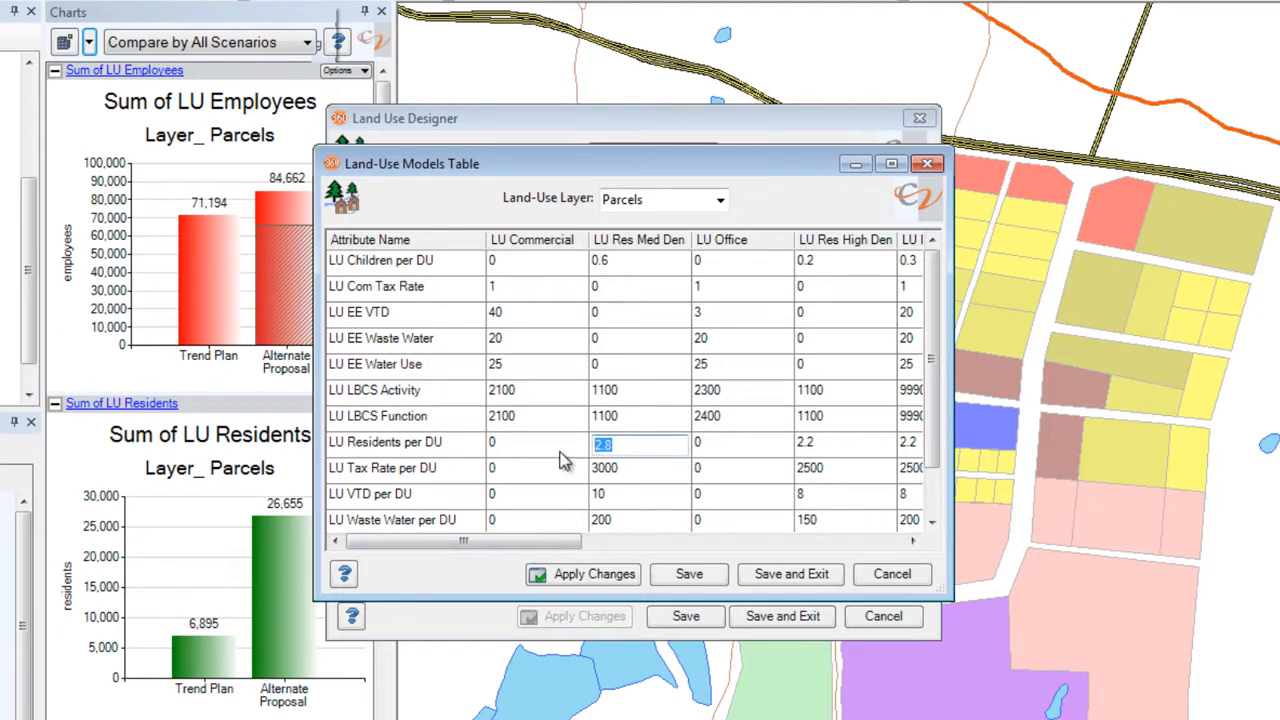
{"action": "type", "text": "2"}
{"action": "left_click", "coordinate": [693, 584]}
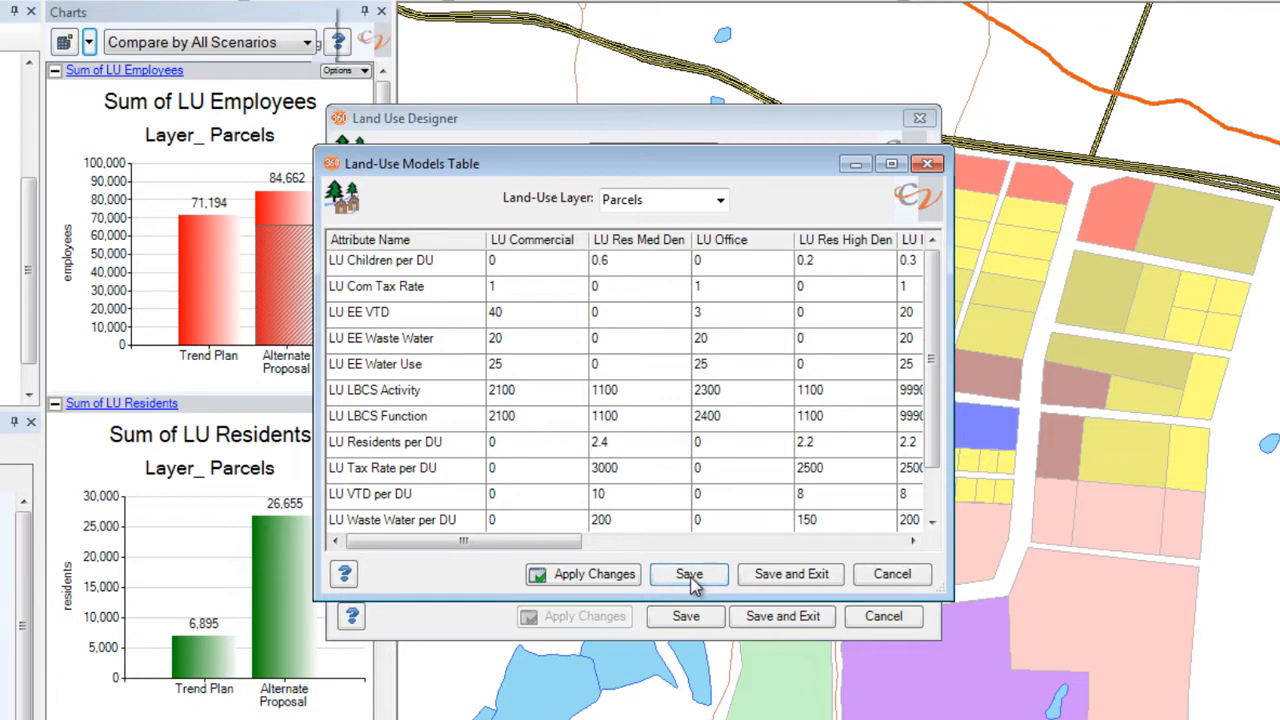
{"action": "left_click", "coordinate": [873, 577]}
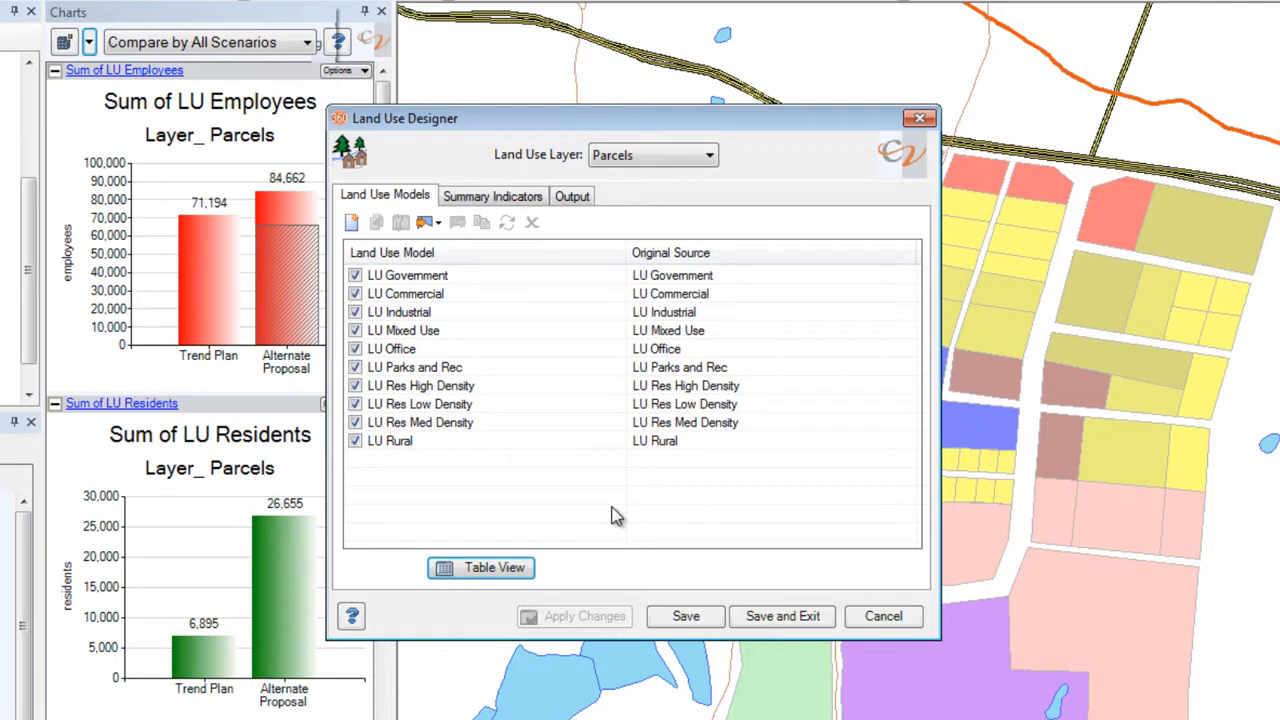
Open the LU Mixed Use model's properties and review its building information and per-dwelling-unit attributes
{"action": "left_click", "coordinate": [386, 282]}
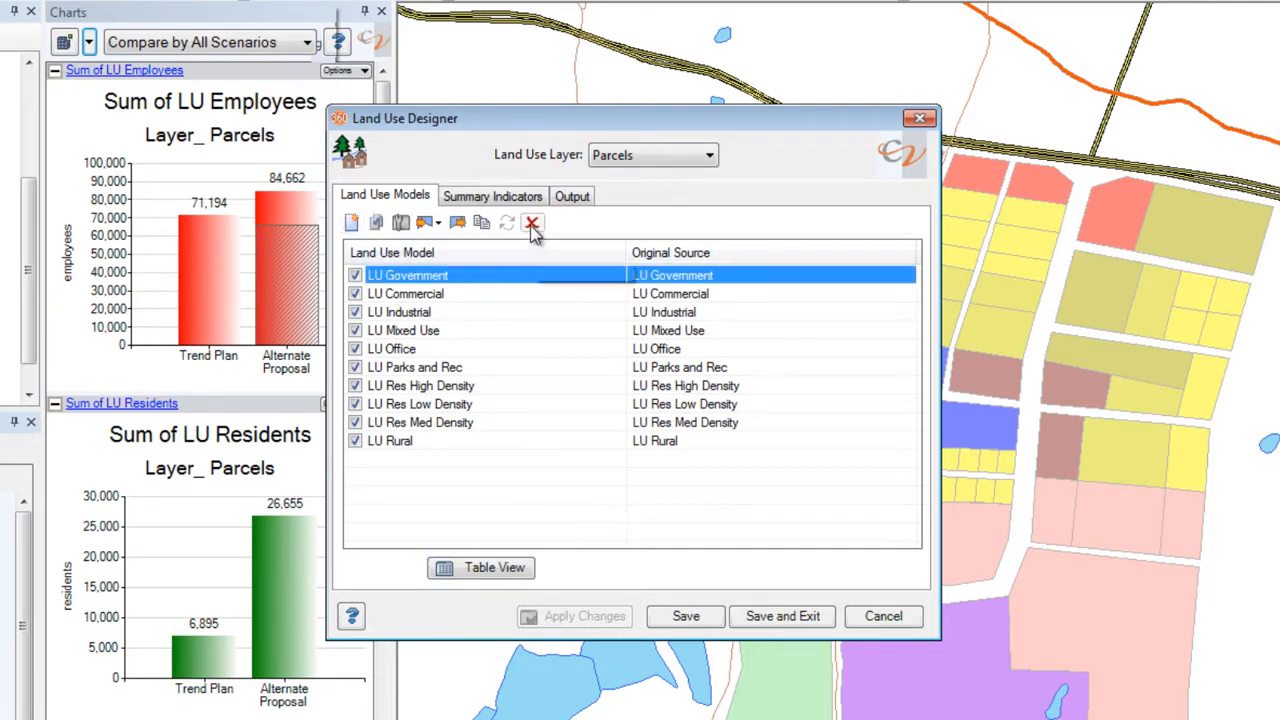
{"action": "left_click", "coordinate": [440, 334]}
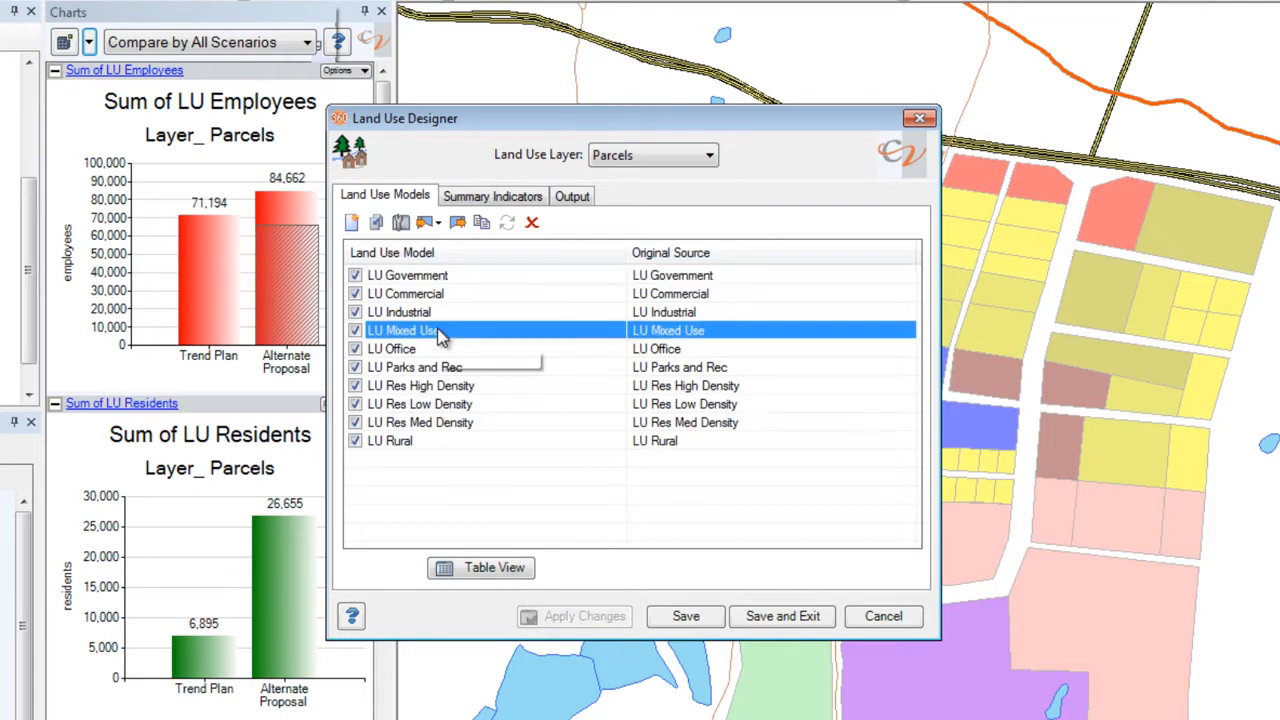
{"action": "left_click", "coordinate": [401, 223]}
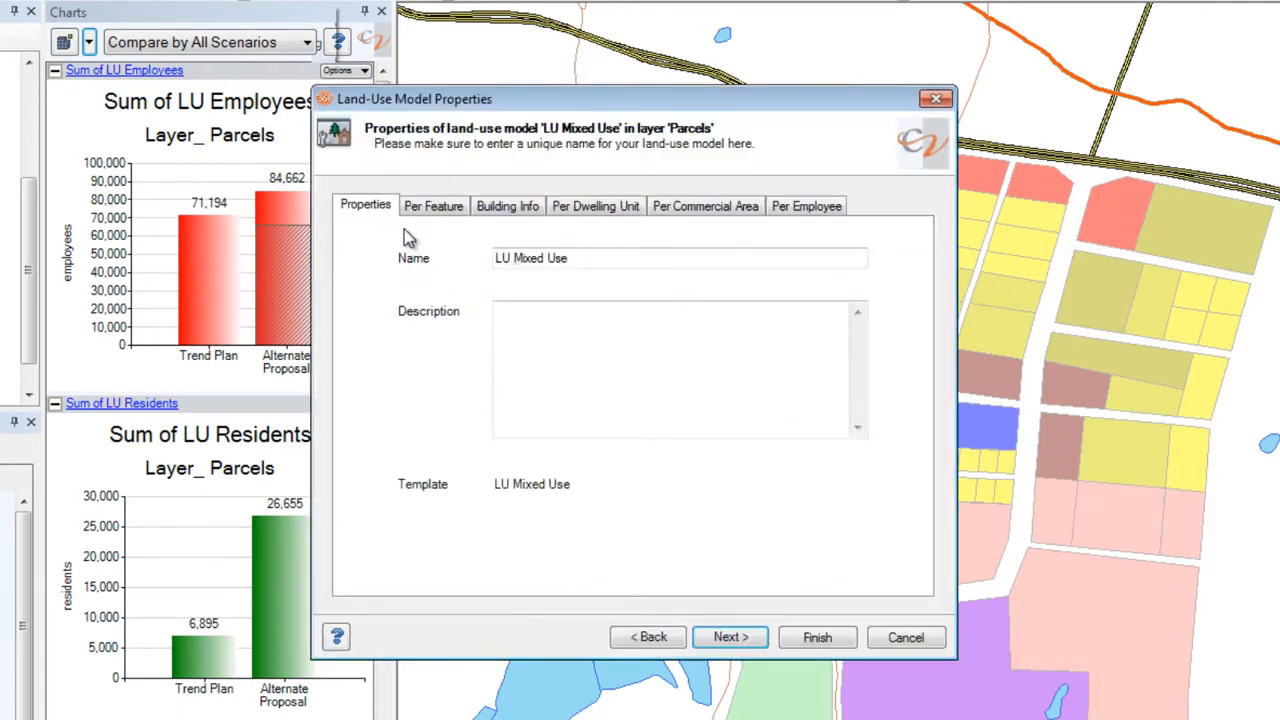
{"action": "left_click", "coordinate": [505, 210]}
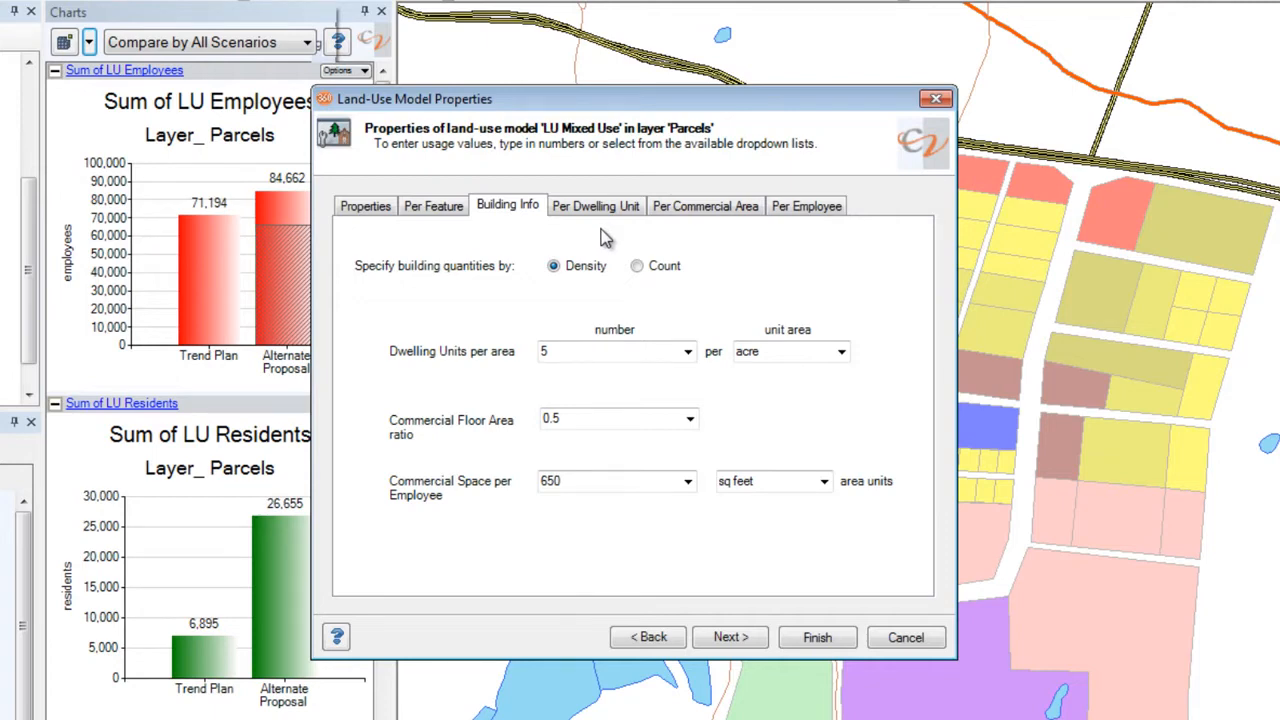
{"action": "left_click", "coordinate": [618, 208]}
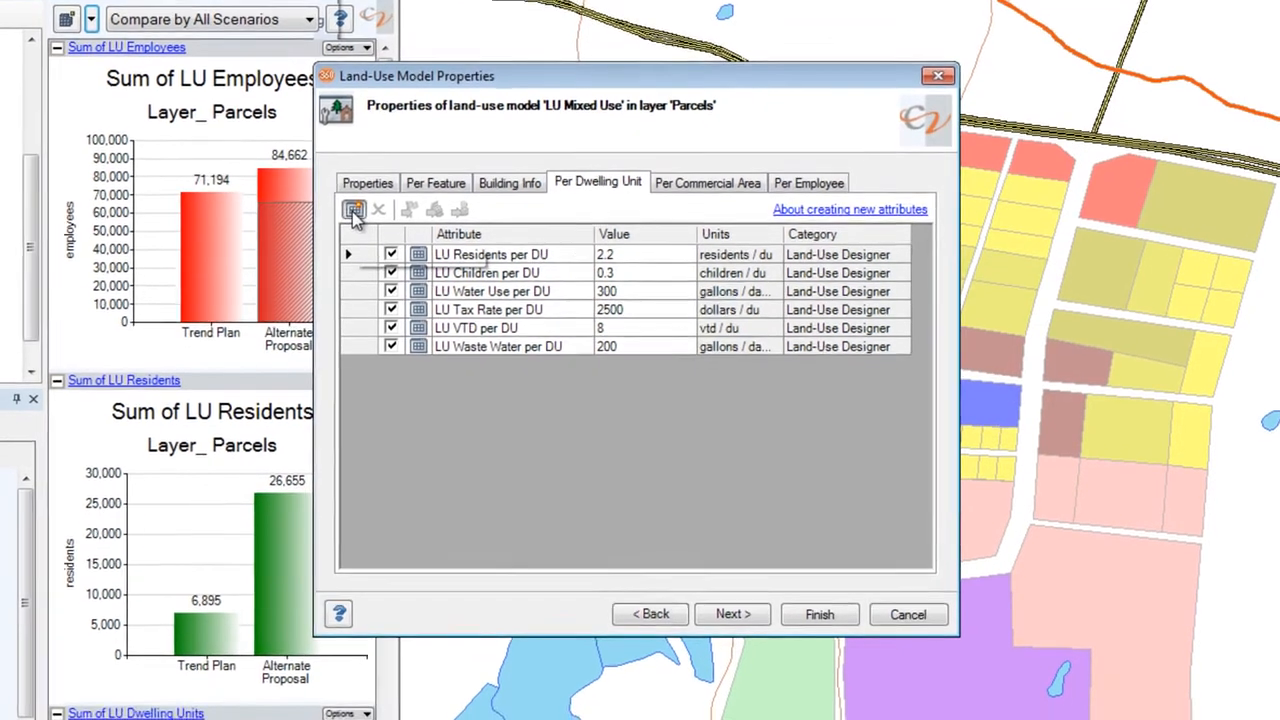
Create a new per-dwelling-unit attribute named "Number of Cars per DU" with the default number settings
{"action": "left_click", "coordinate": [351, 233]}
{"action": "type", "text": "Number of Ca"}
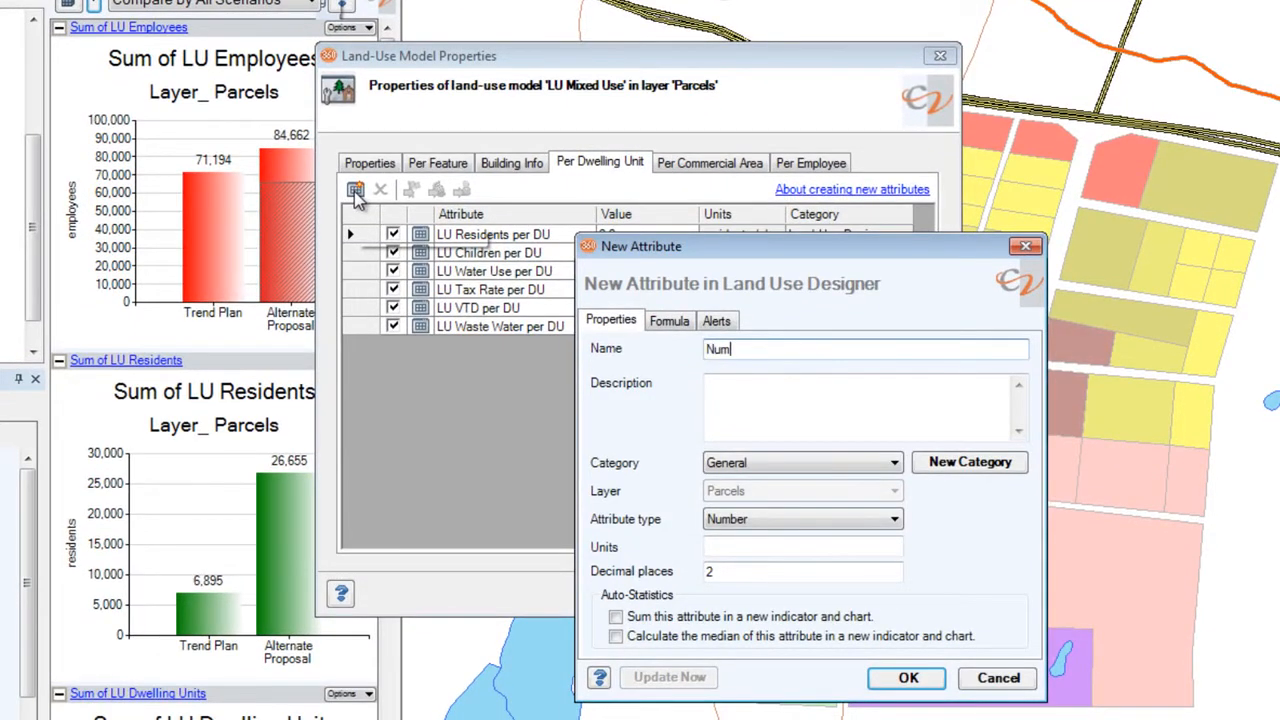
{"action": "type", "text": "rs per DU"}
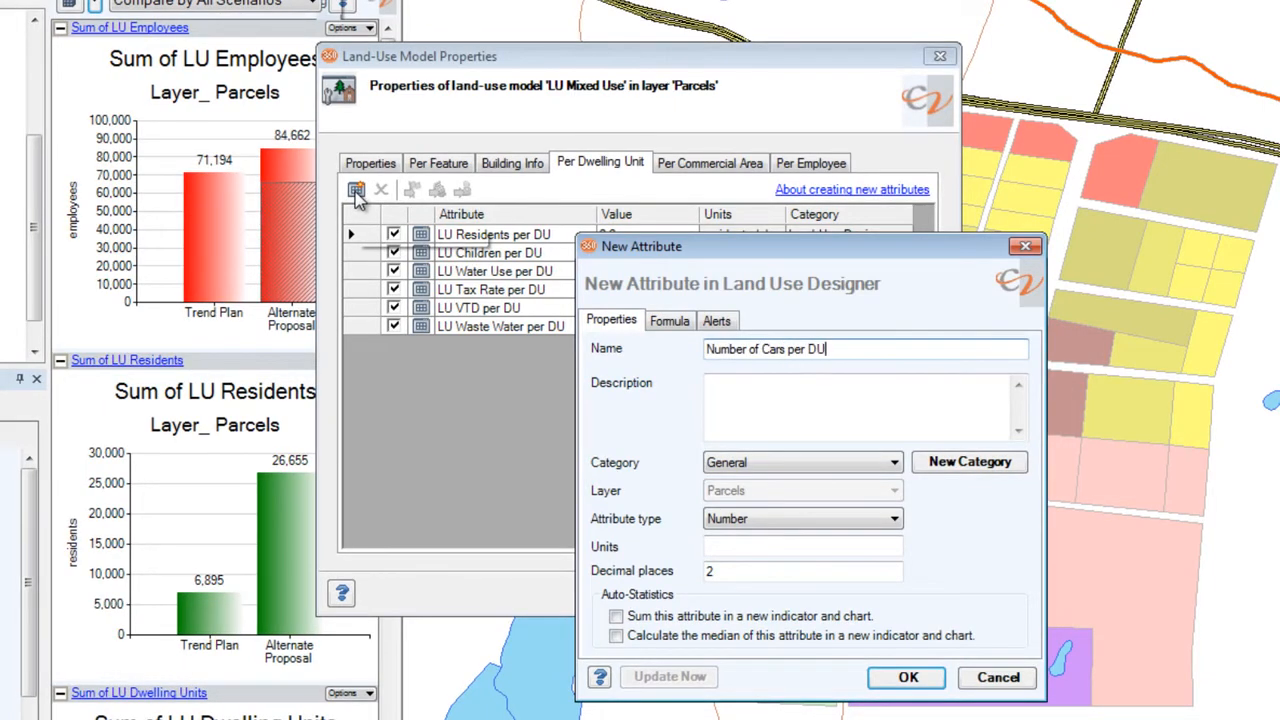
{"action": "left_click", "coordinate": [908, 680]}
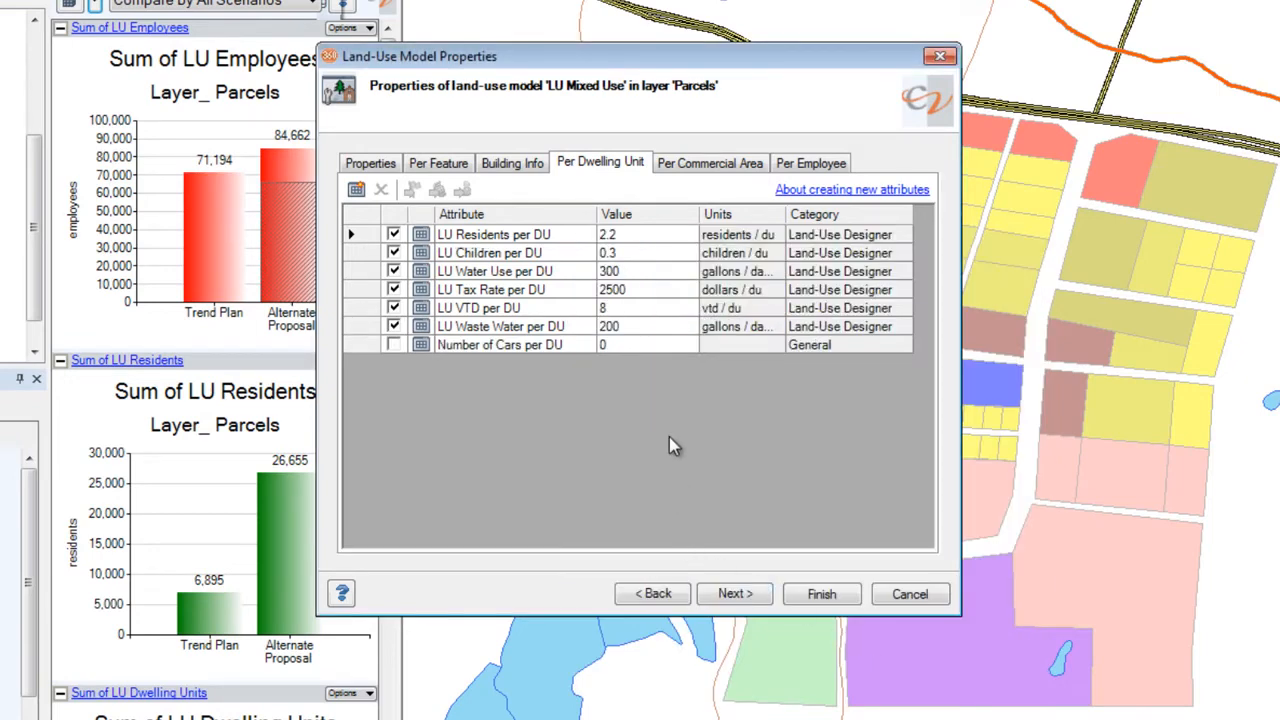
Set the Number of Cars per DU value to 2 for LU Mixed Use and finish the model properties
{"action": "left_click", "coordinate": [634, 345]}
{"action": "type", "text": "2"}
{"action": "left_click", "coordinate": [820, 595]}
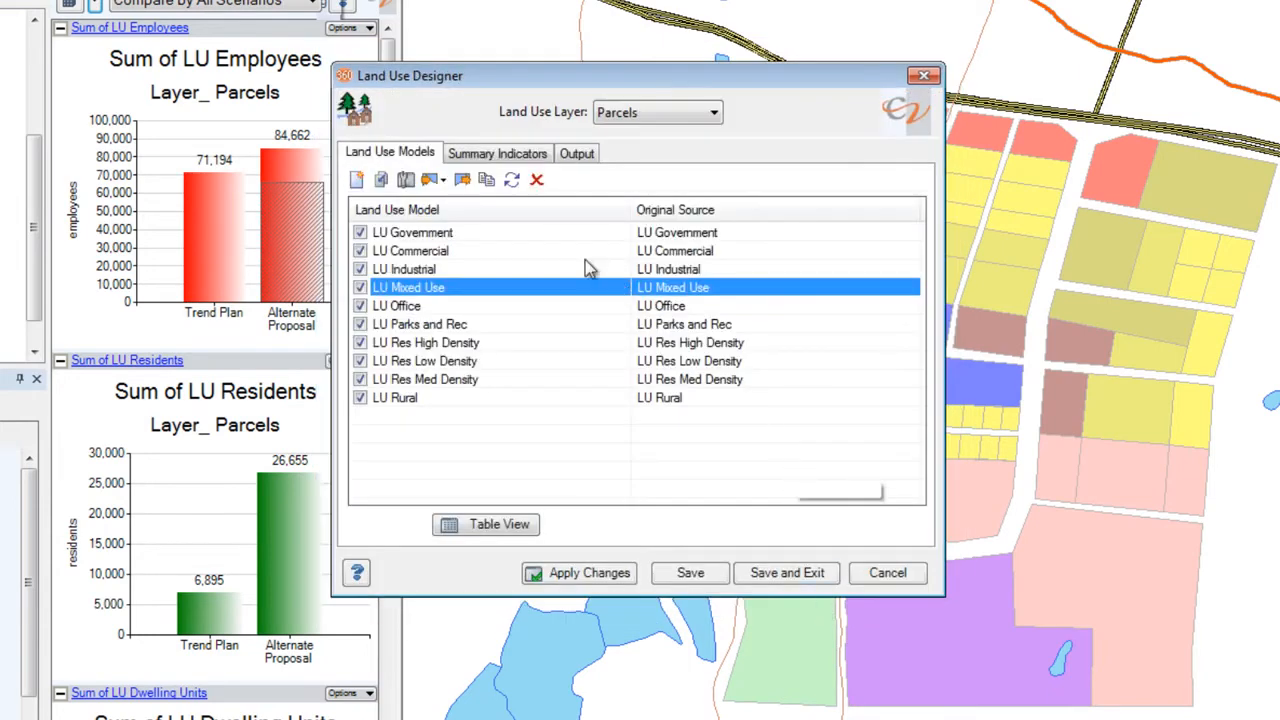
Add a summary indicator that sums LU Children for each land use, and apply the changes
{"action": "left_click", "coordinate": [506, 156]}
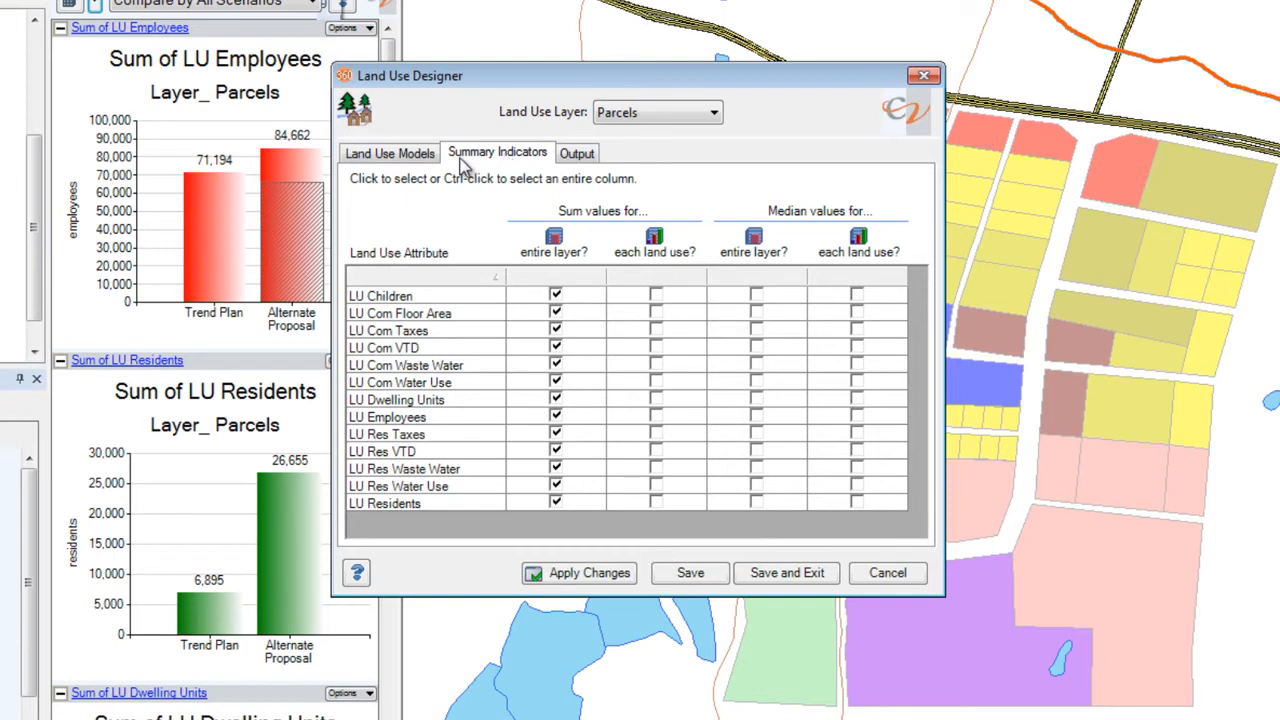
{"action": "left_click", "coordinate": [657, 299]}
{"action": "left_click", "coordinate": [589, 575]}
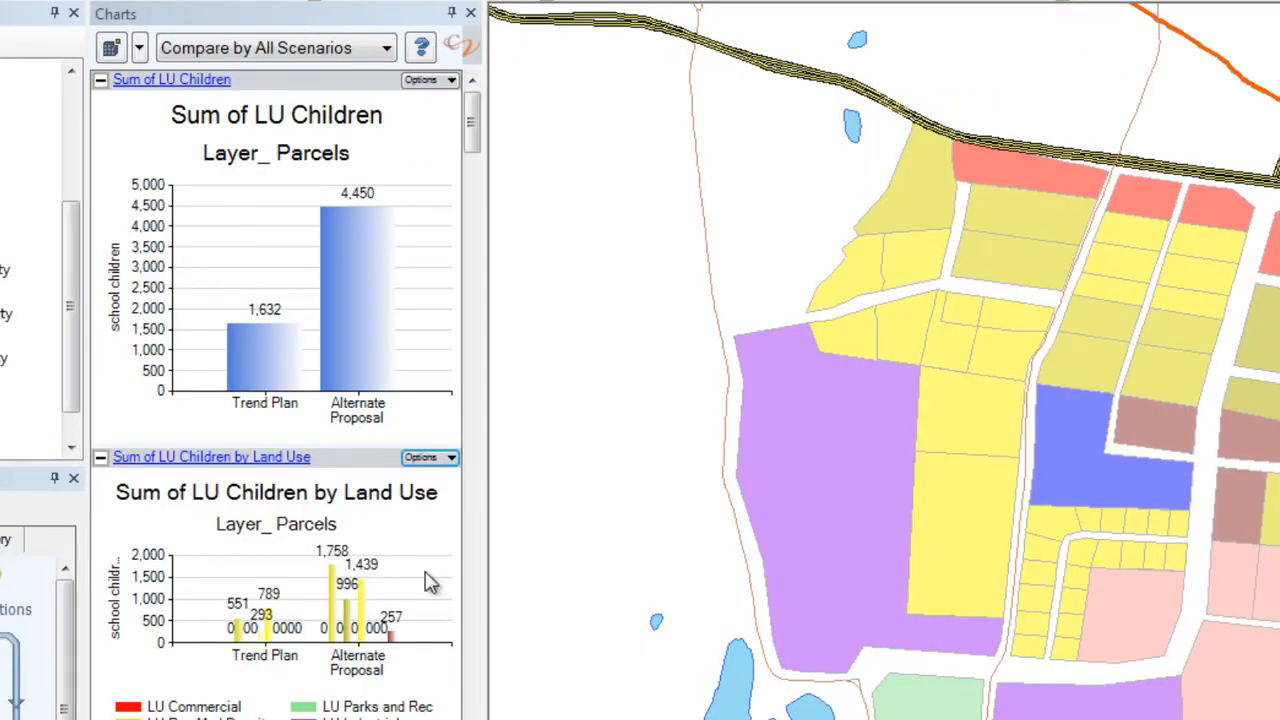
Open the Sum of LU Children by Land Use chart in its own window and enlarge it over the map
{"action": "left_click", "coordinate": [364, 360]}
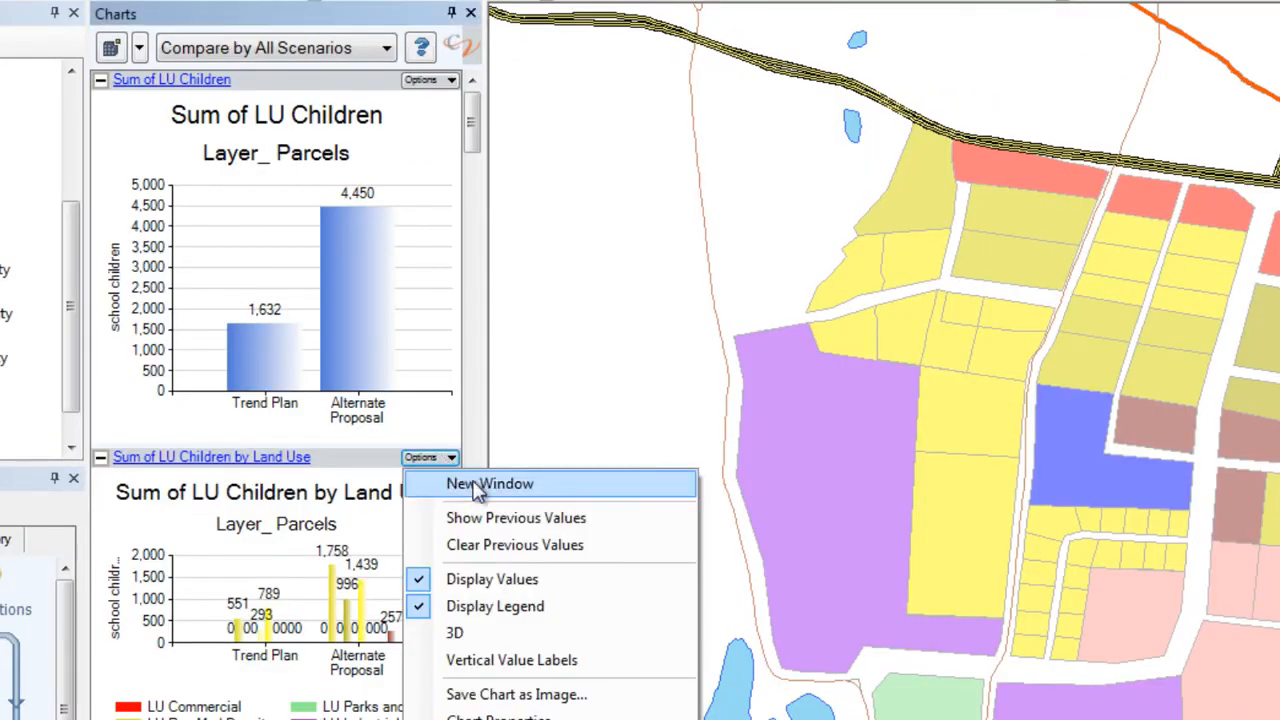
{"action": "left_click", "coordinate": [478, 486]}
{"action": "left_click_drag", "start_coordinate": [874, 419], "coordinate": [327, 101]}
{"action": "left_click_drag", "start_coordinate": [587, 438], "coordinate": [1203, 663]}
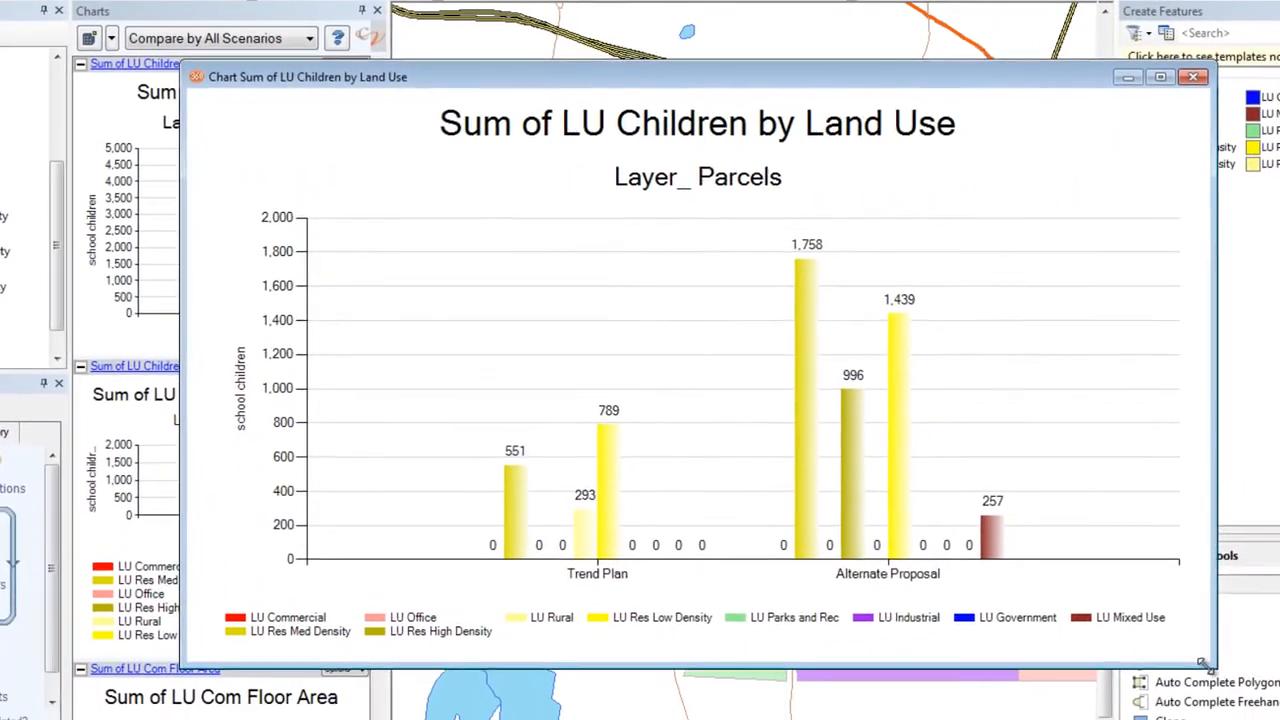